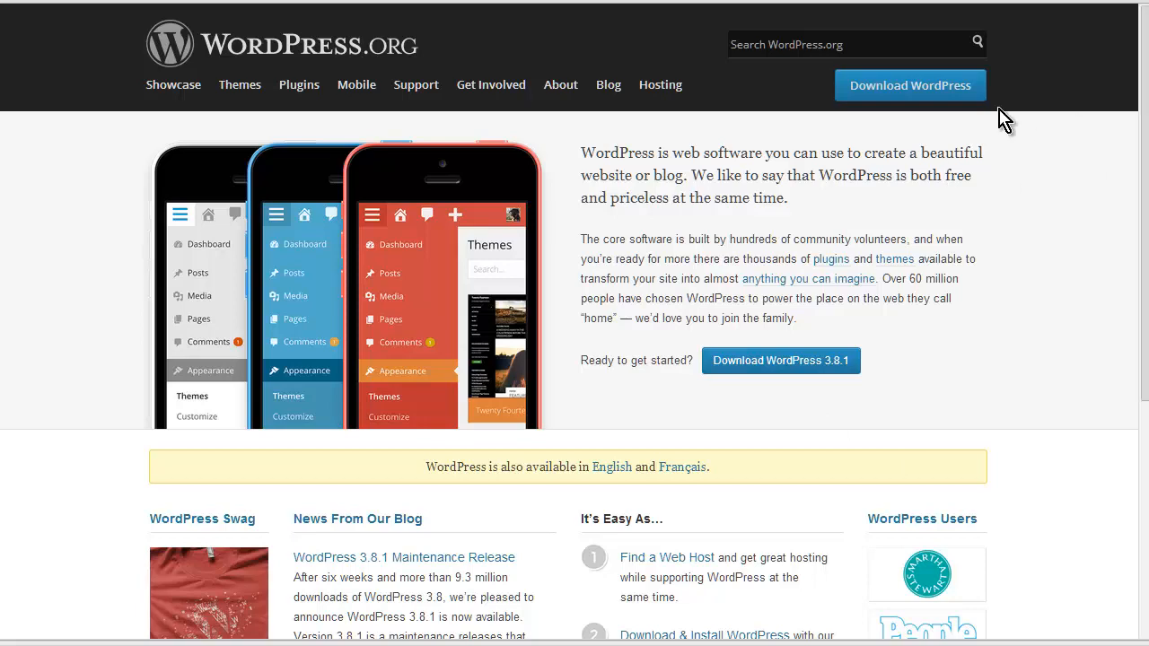
- Go from the WordPress.org home page to its Download WordPress page for version 3.8.1
click(910, 90)
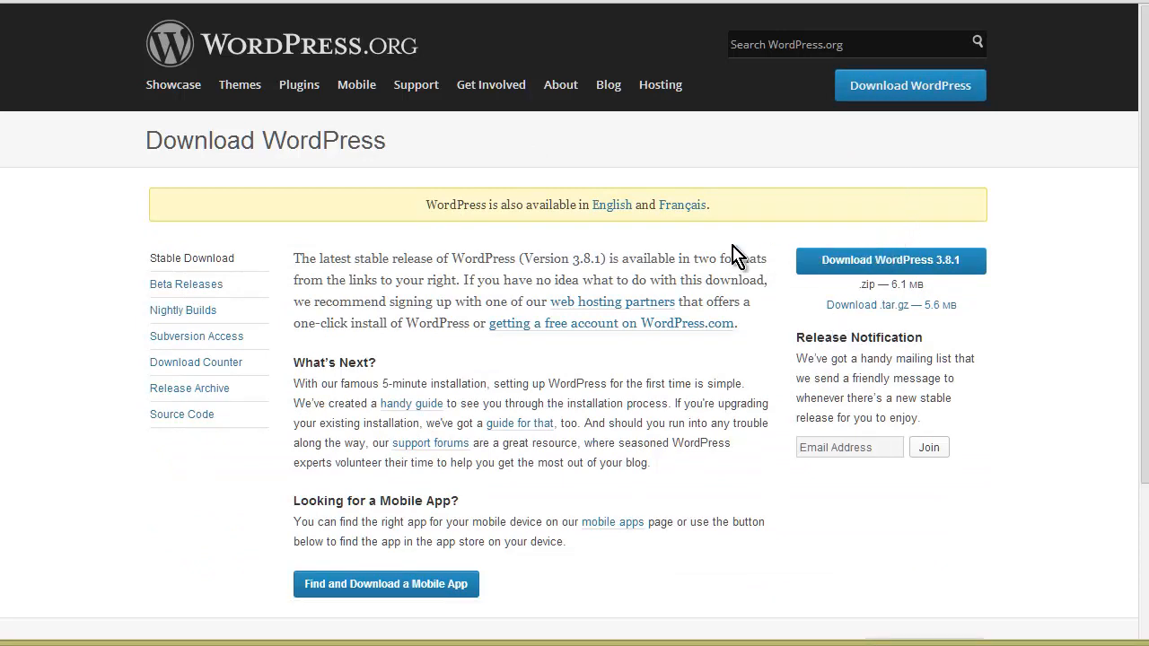
- Save wordpress-3.8.1.zip to the computer and dismiss the duplicate save request
click(904, 266)
click(894, 263)
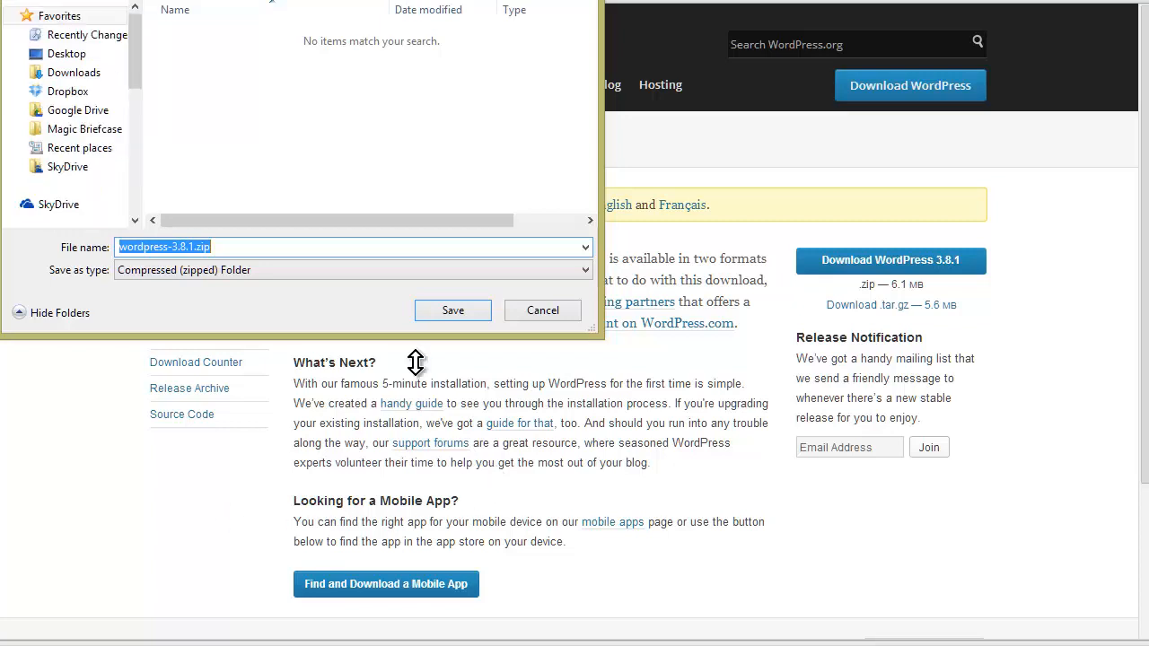
click(454, 311)
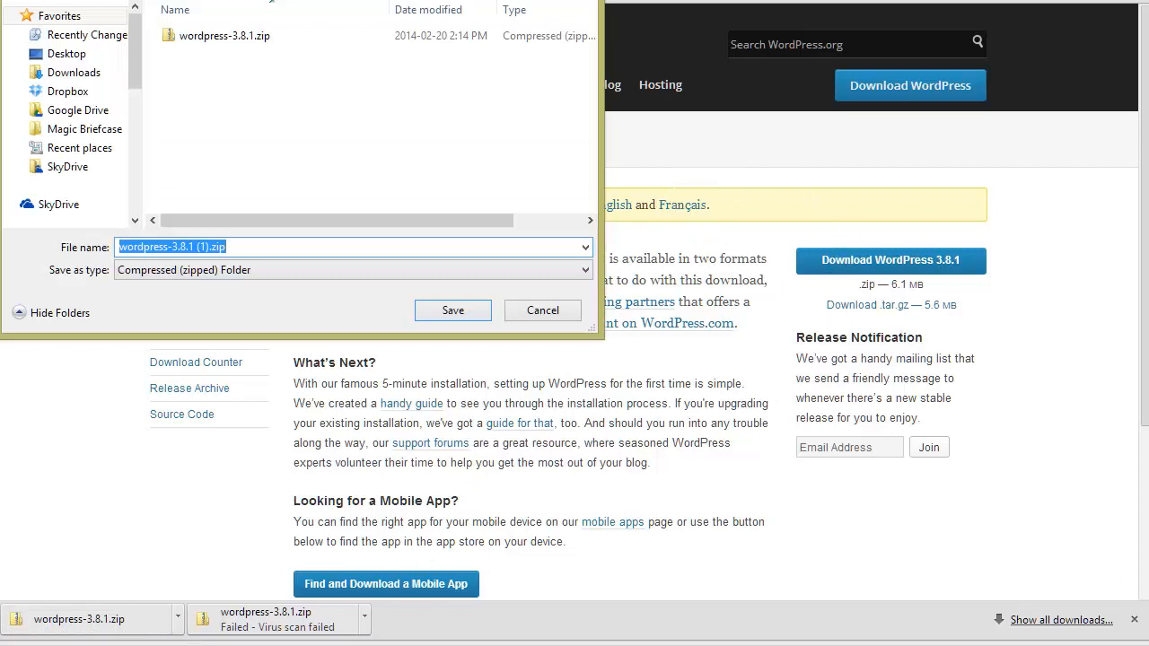
click(562, 314)
click(1132, 621)
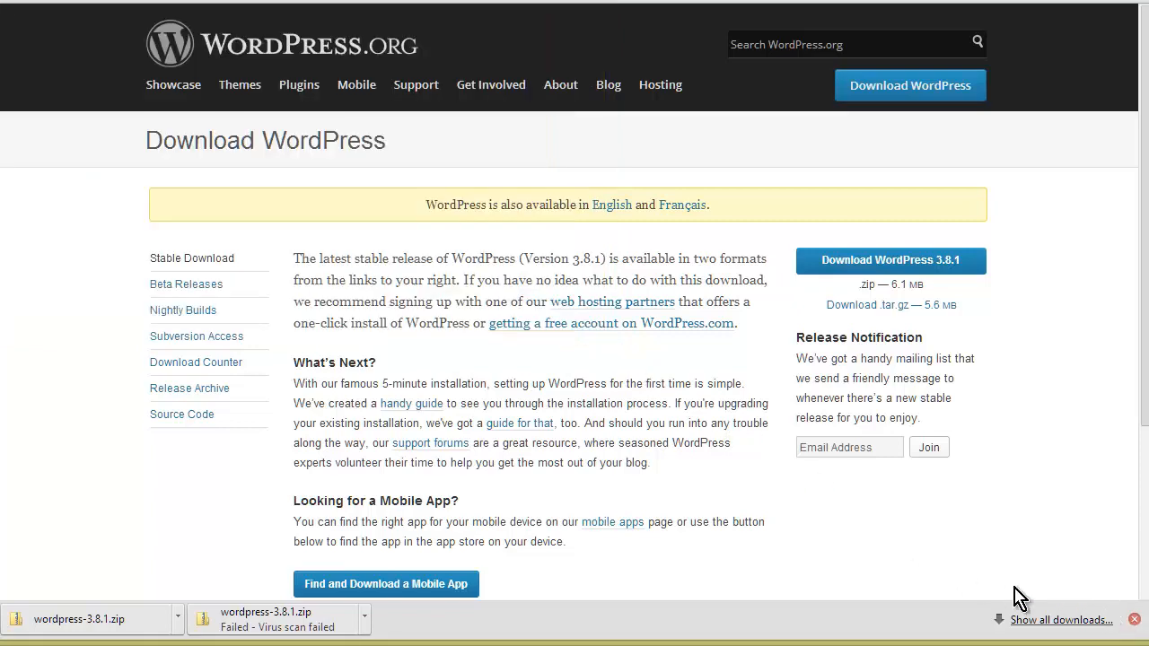
- Extract wordpress-3.8.1.zip in the ecom folder with 7-Zip into a wordpress-3.8.1 folder
double_click(2, 318)
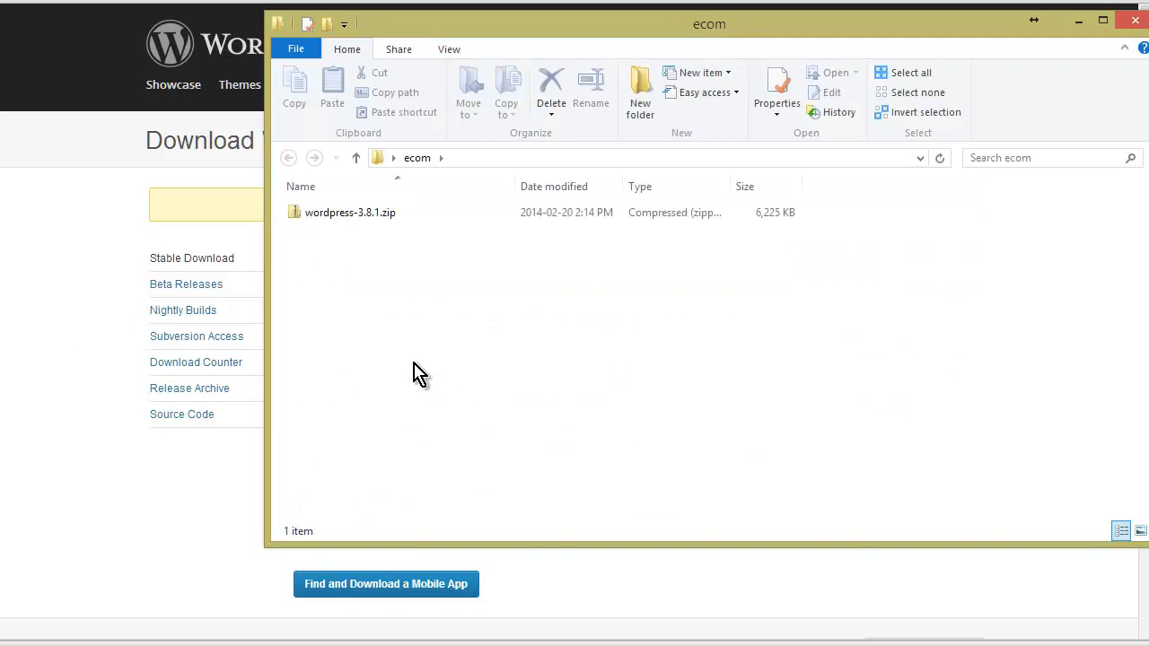
click(372, 215)
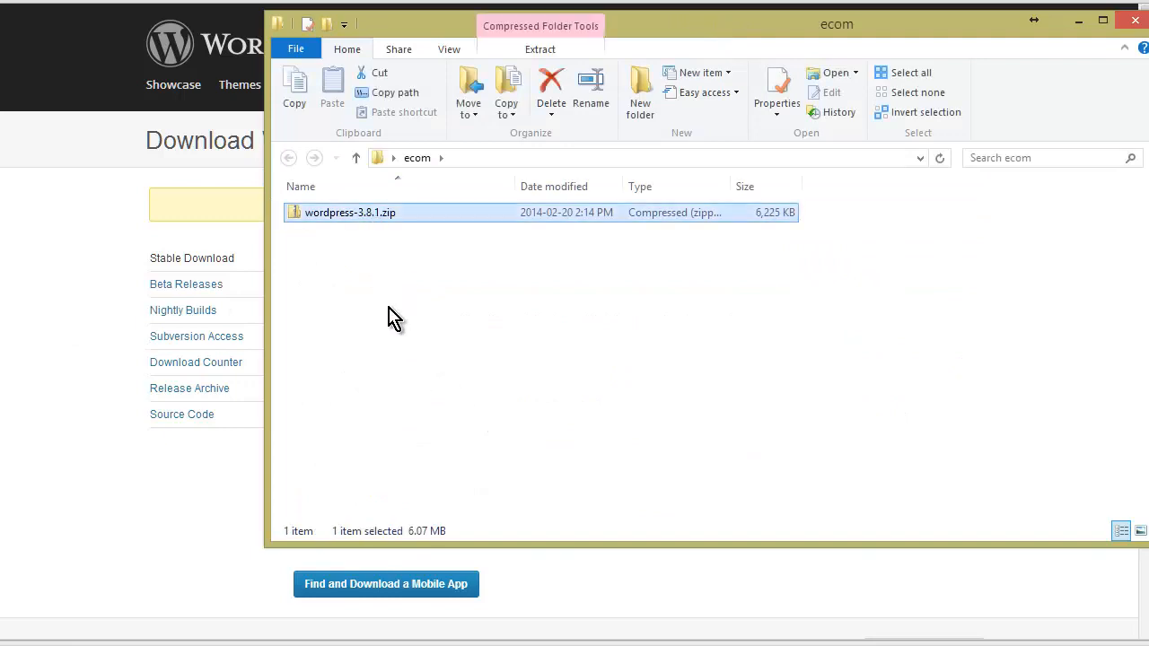
right_click(371, 212)
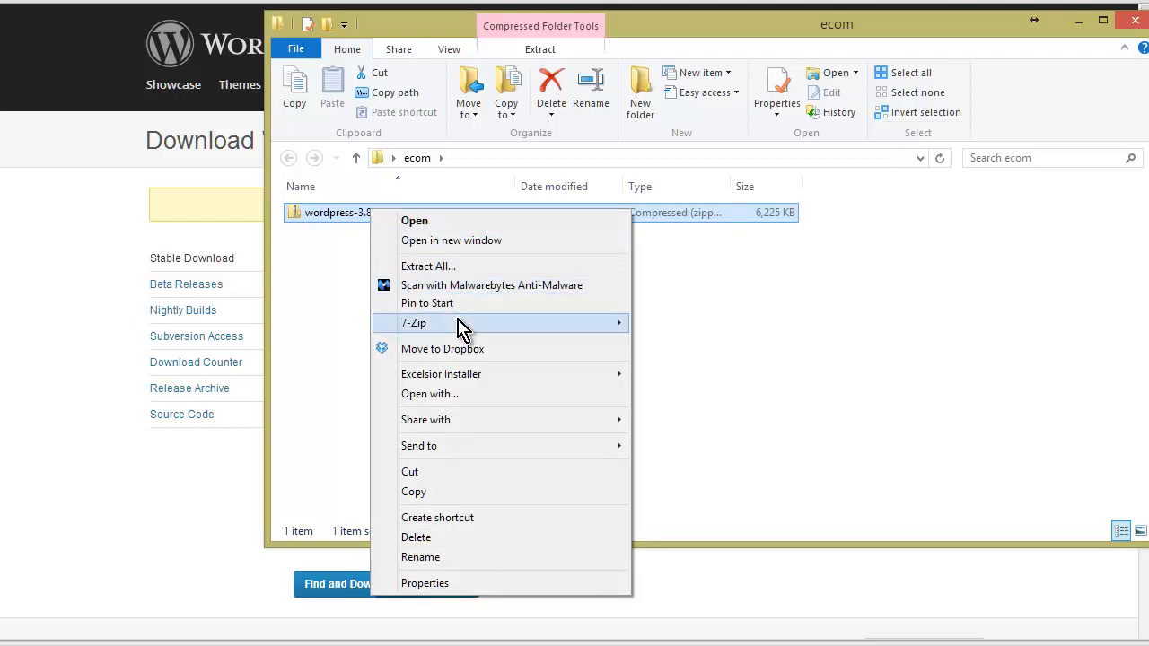
mouse_move(461, 327)
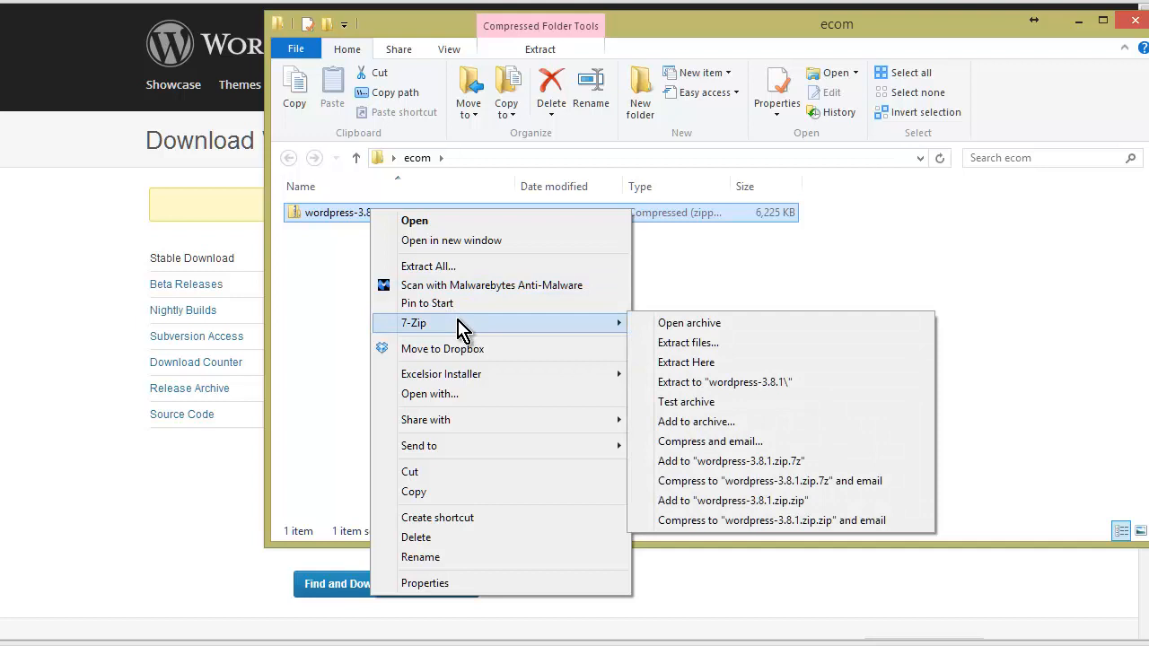
click(714, 345)
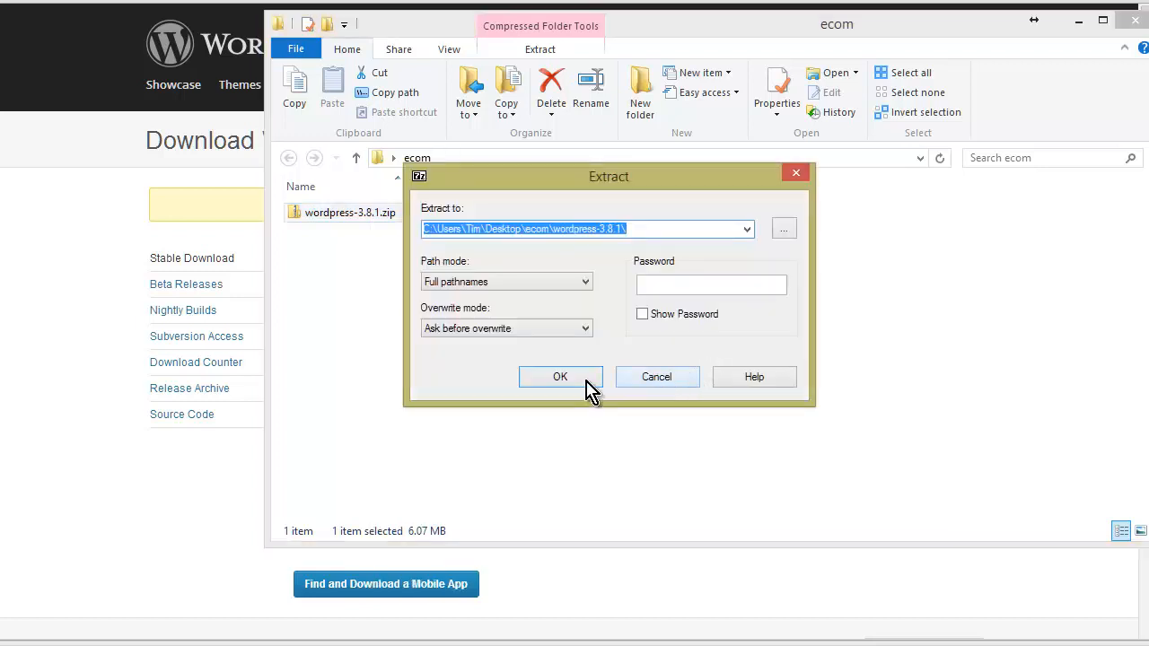
click(565, 383)
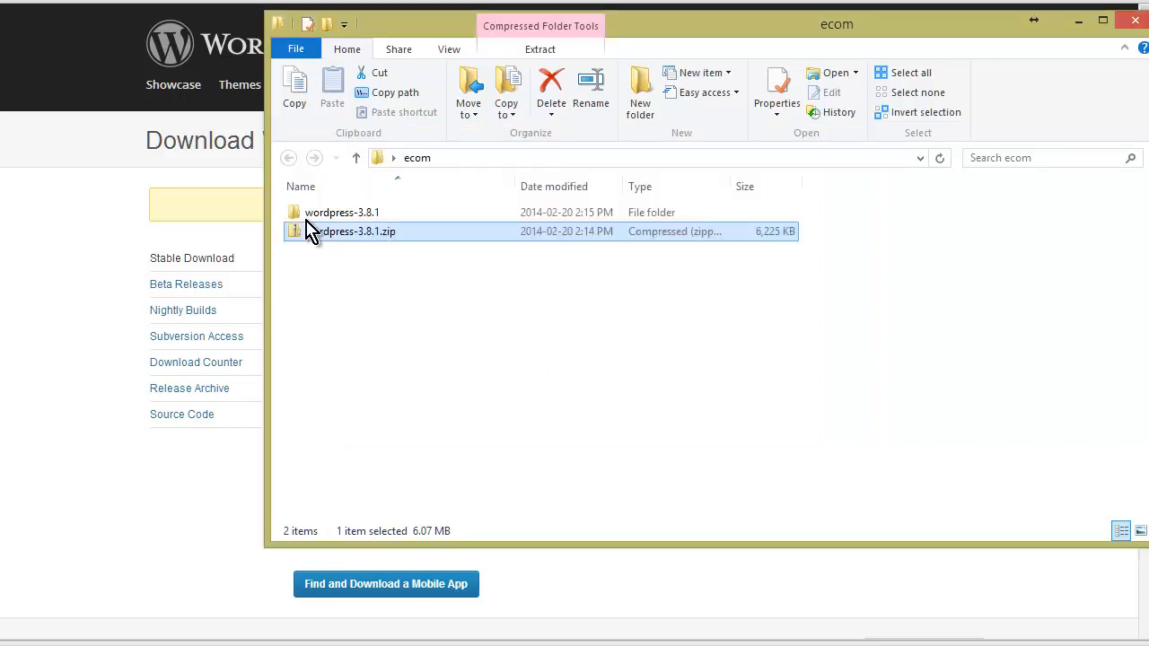
- Browse into the extracted inner wordpress folder, then return to wordpress-3.8.1
double_click(336, 218)
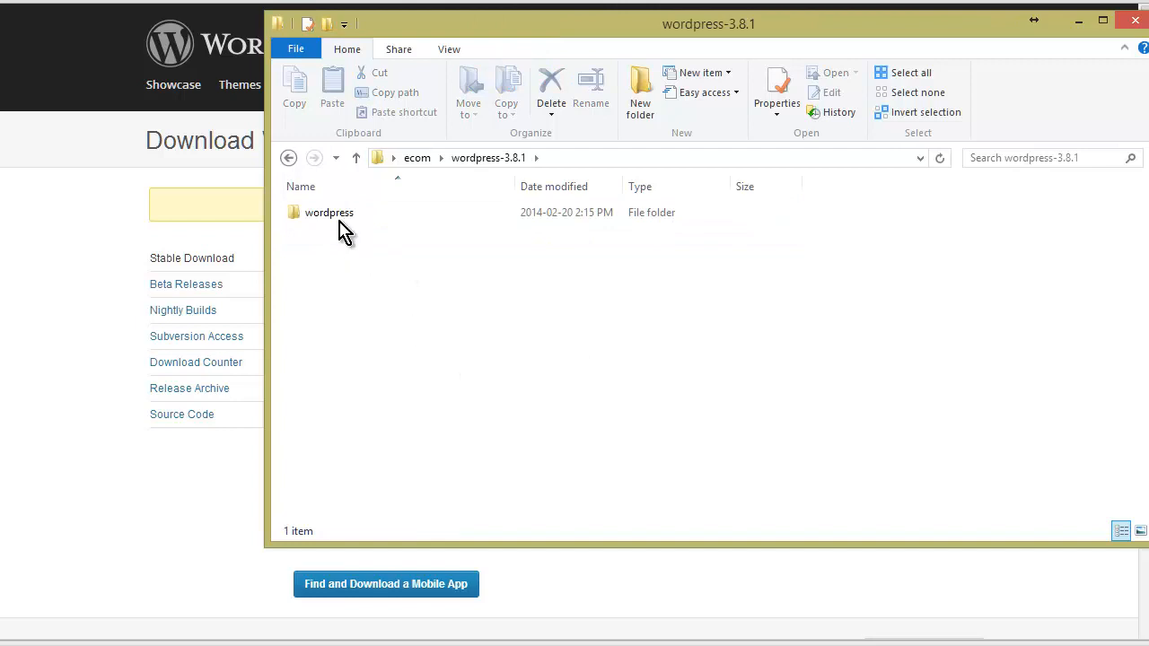
double_click(337, 222)
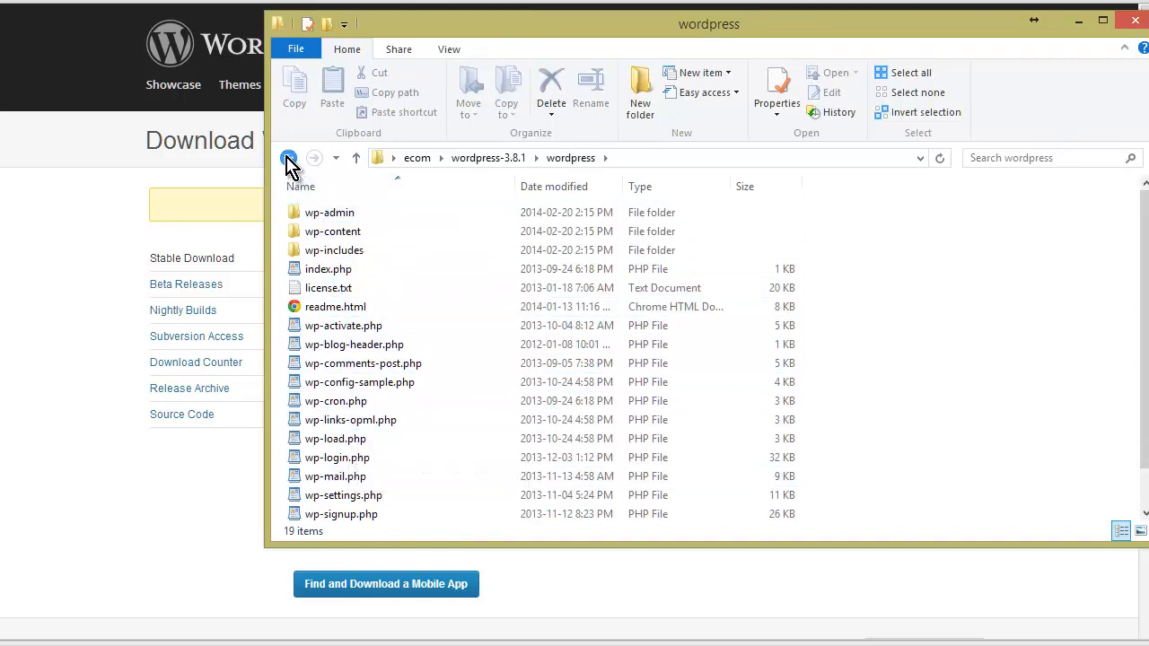
click(288, 159)
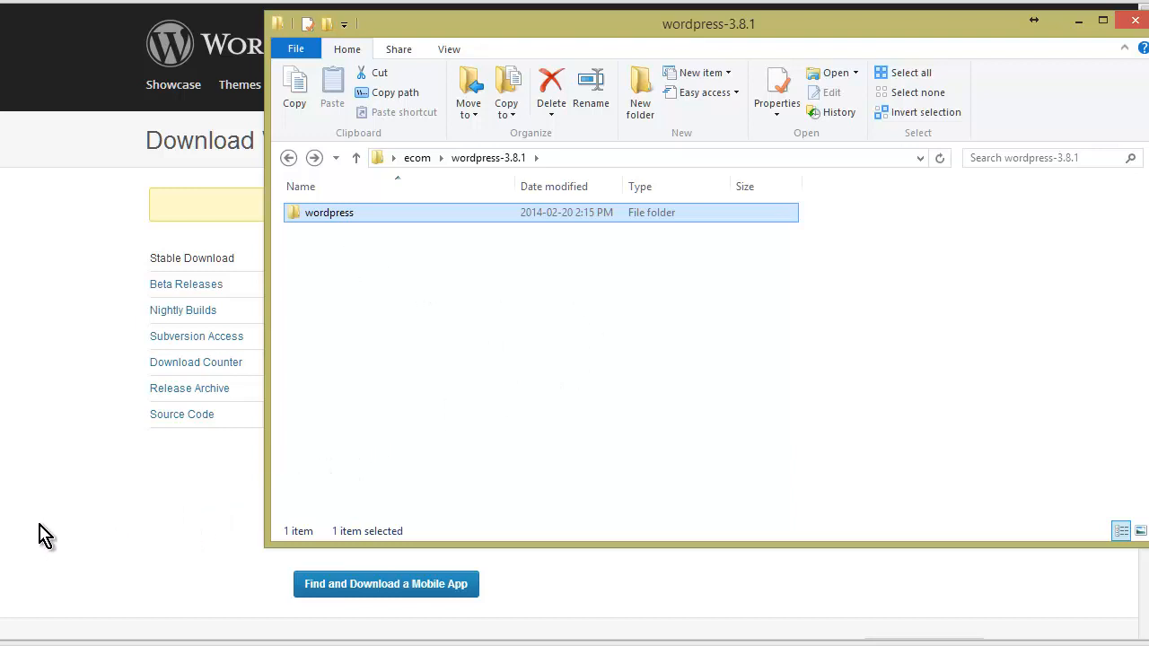
- Connect FileZilla to the saved server site and open the local wordpress-3.8.1 folder
key(alt+Tab)
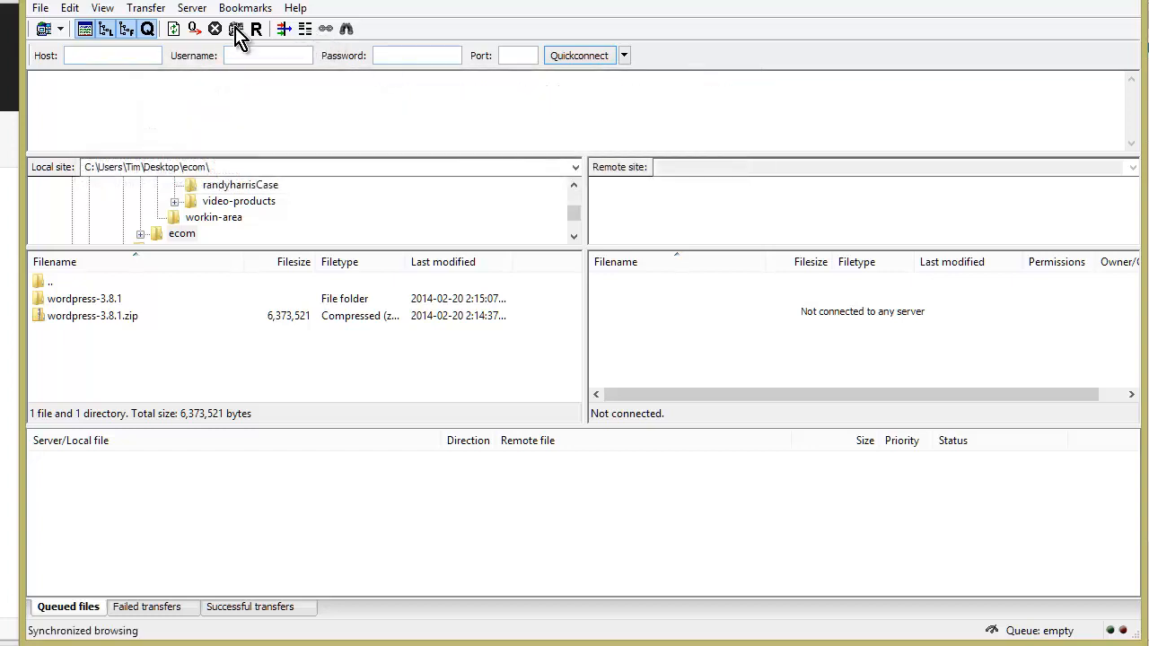
click(40, 11)
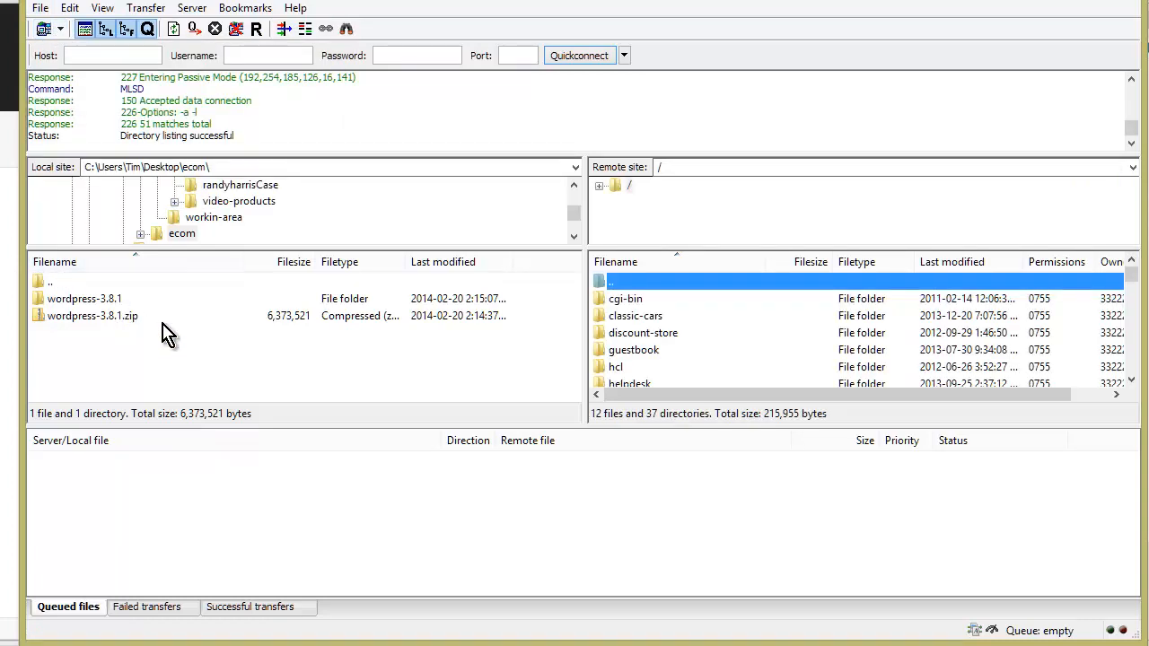
double_click(95, 299)
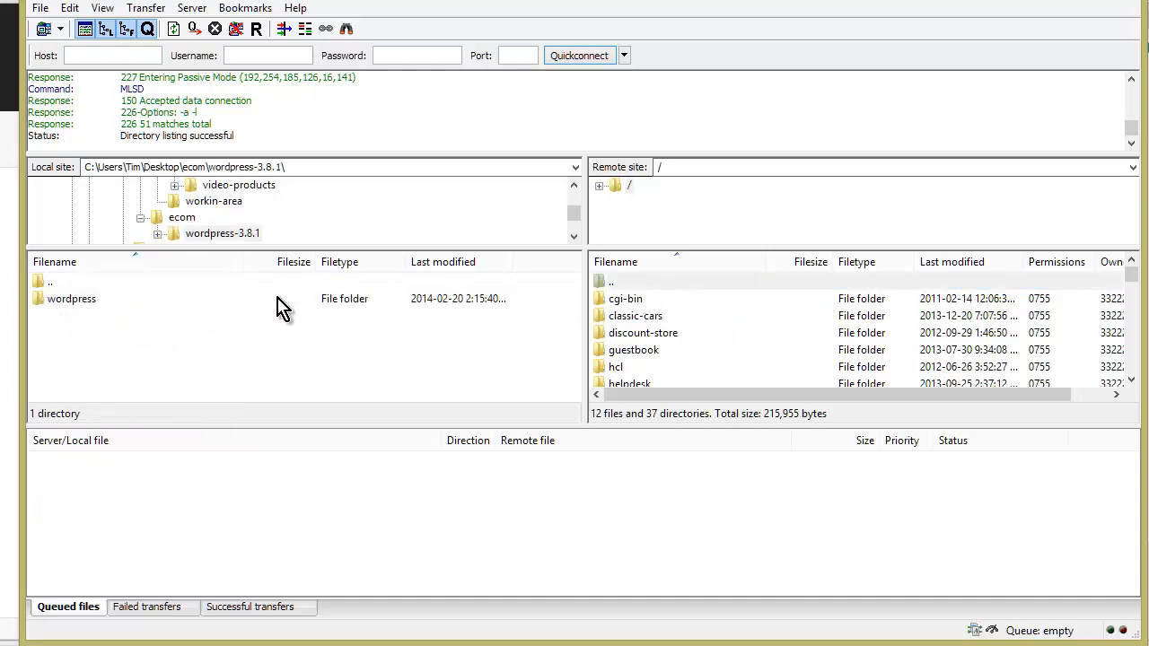
- Create a downloadproducts directory at the remote root and open it
click(673, 282)
right_click(674, 280)
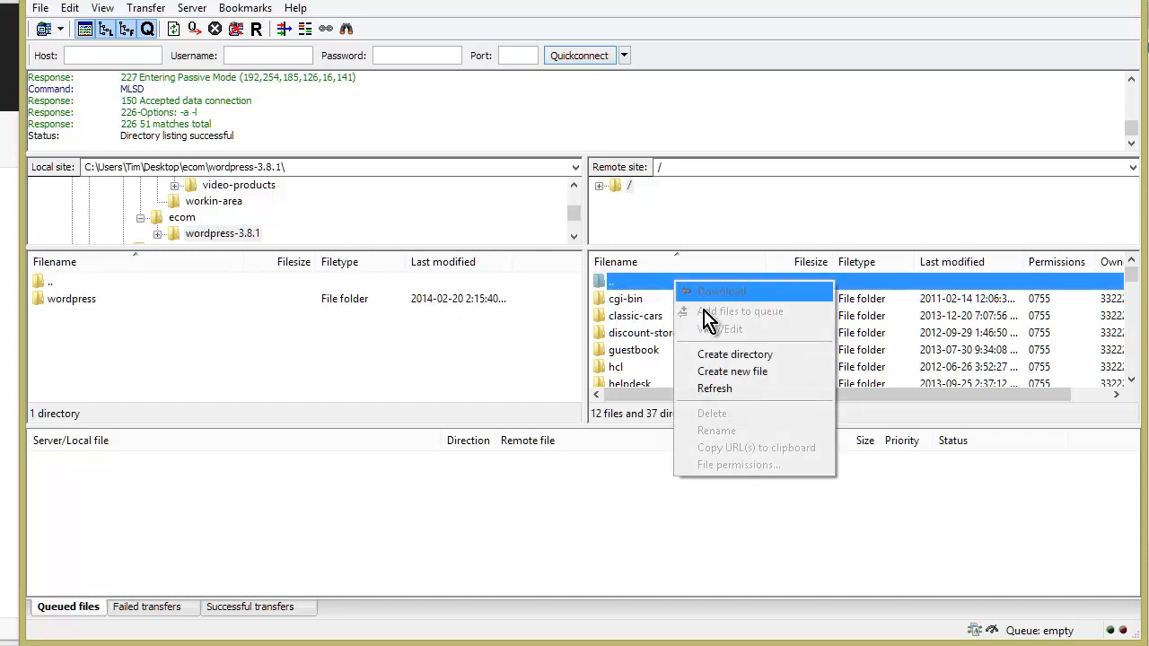
click(709, 354)
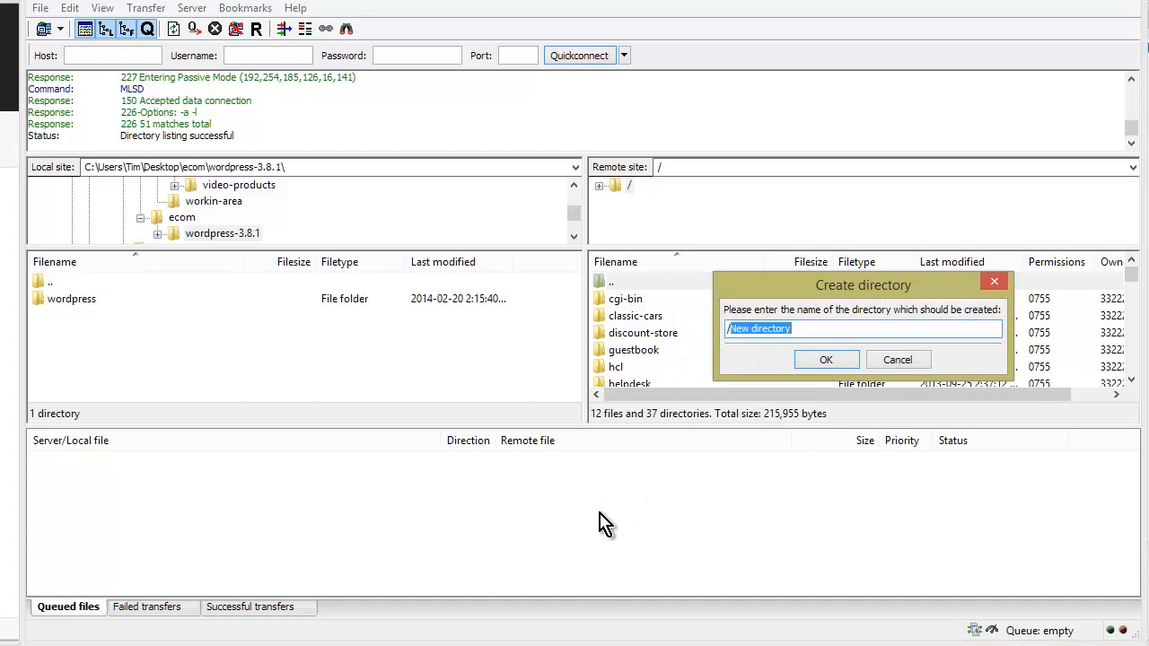
text(download)
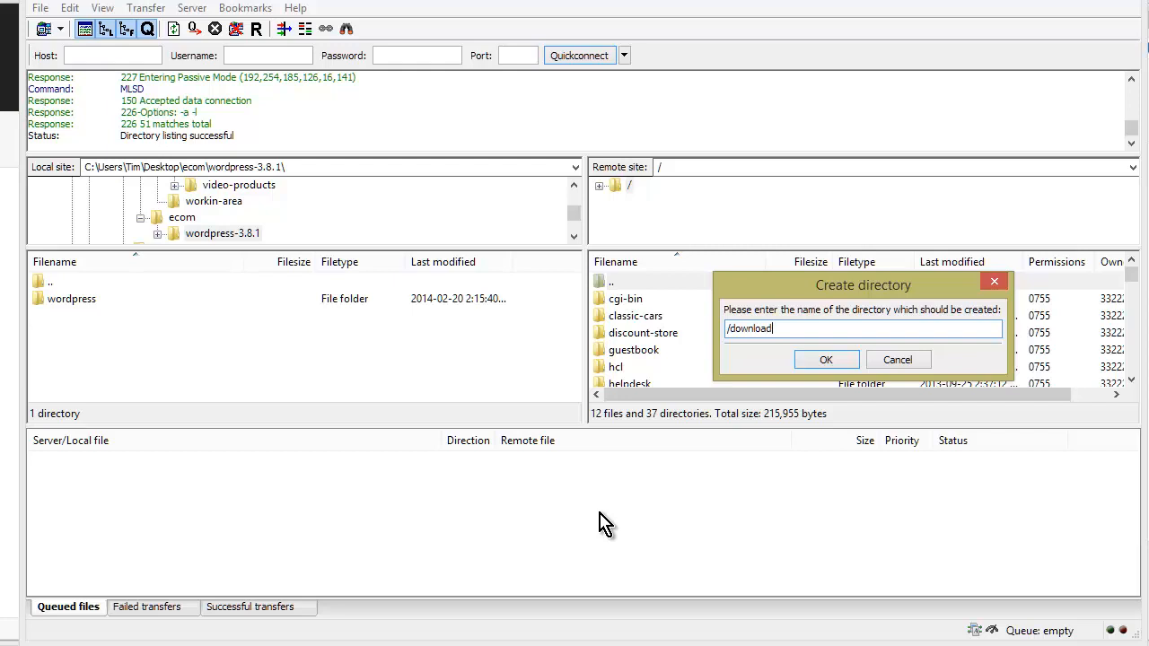
text(products)
key(Return)
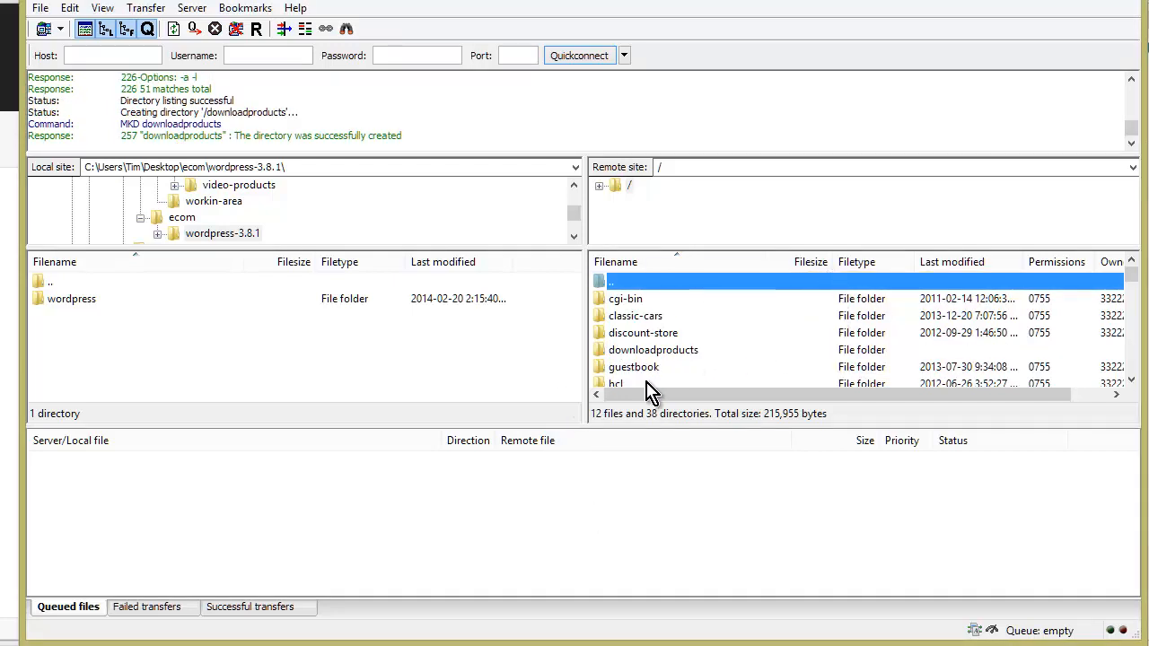
double_click(682, 352)
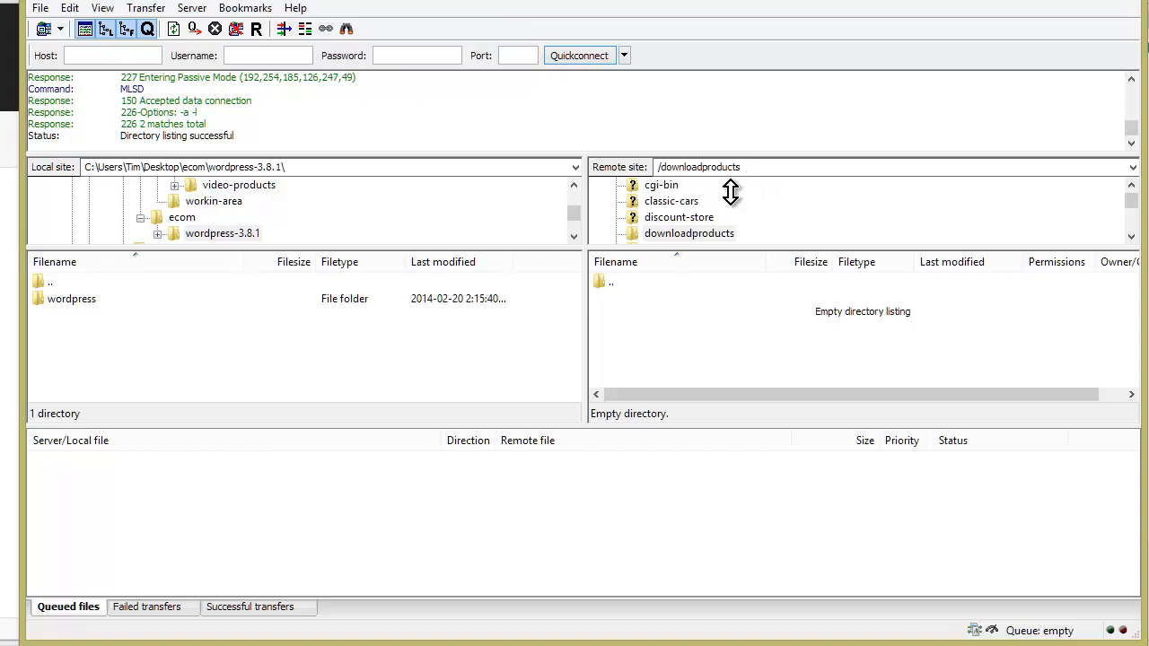
- Select all files in the local wordpress folder and upload them to downloadproducts
double_click(72, 299)
click(91, 302)
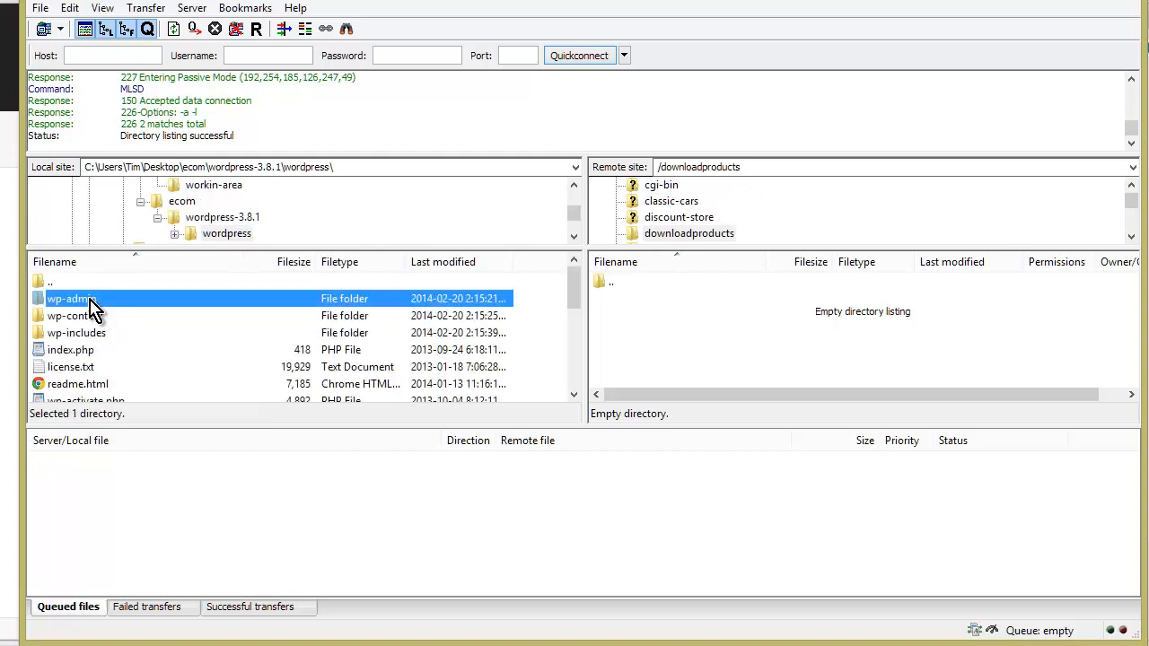
key(ctrl+a)
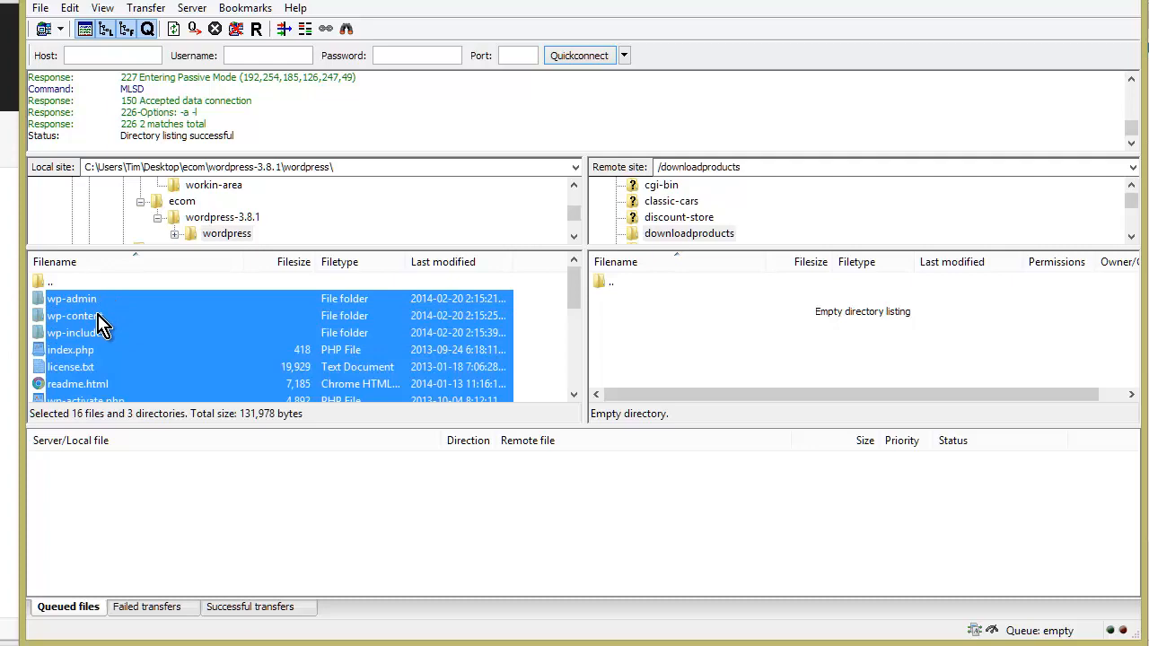
right_click(101, 323)
click(133, 323)
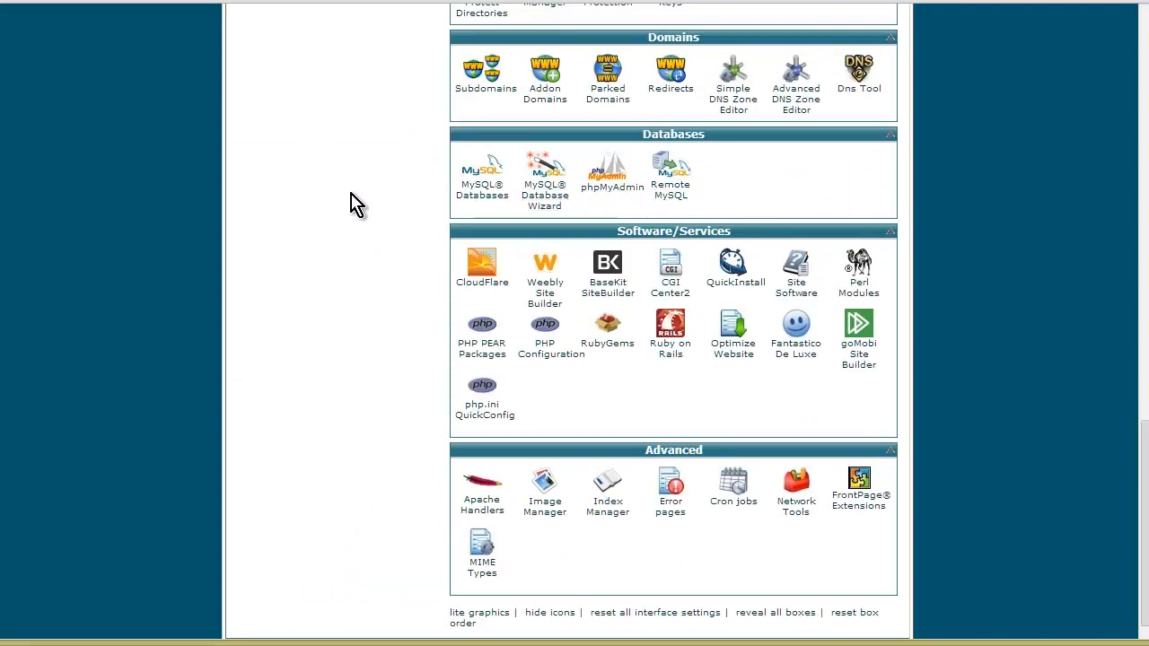
- Create the dstore database in the MySQL Database Wizard and enter dstore as the new username
click(549, 190)
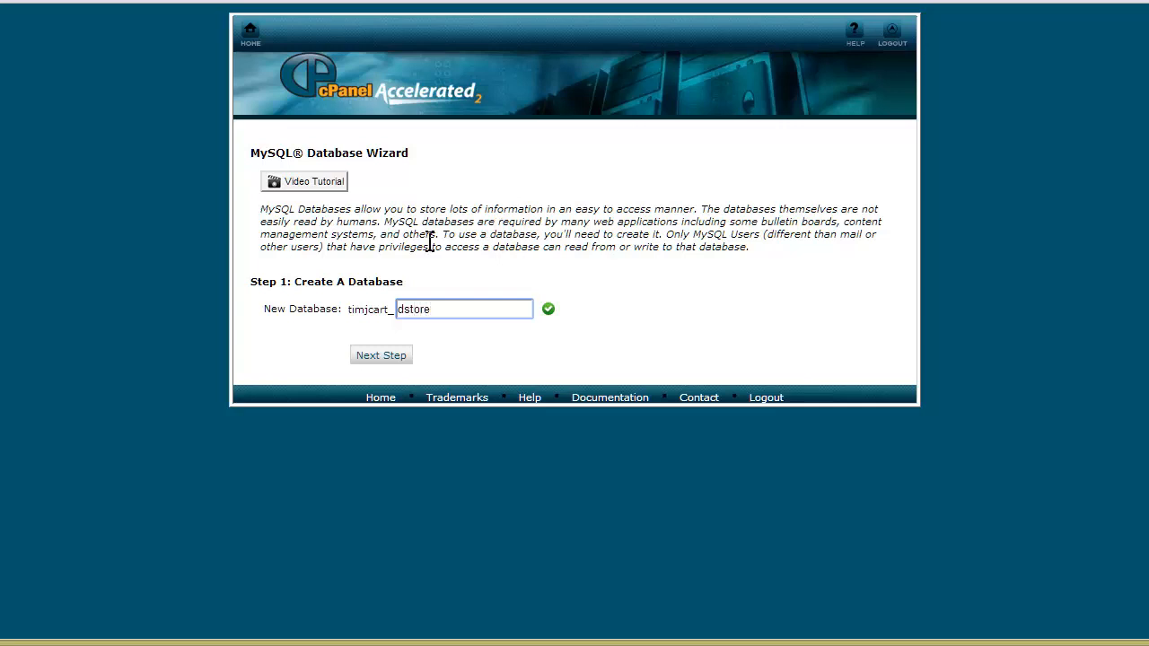
click(387, 364)
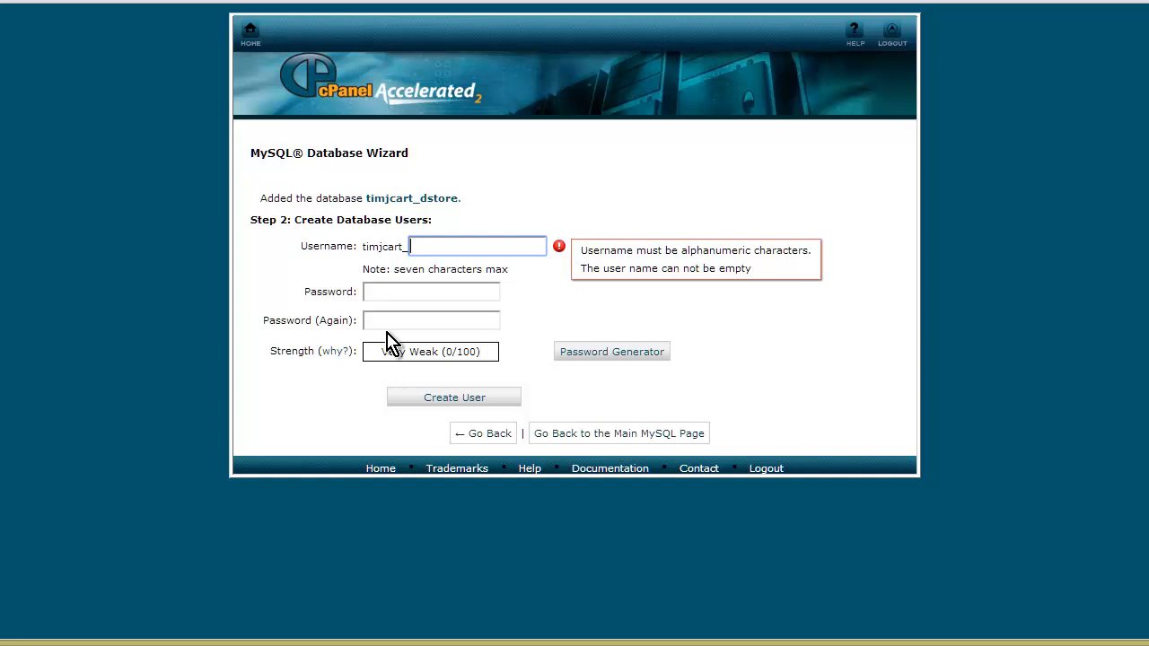
text(dstore)
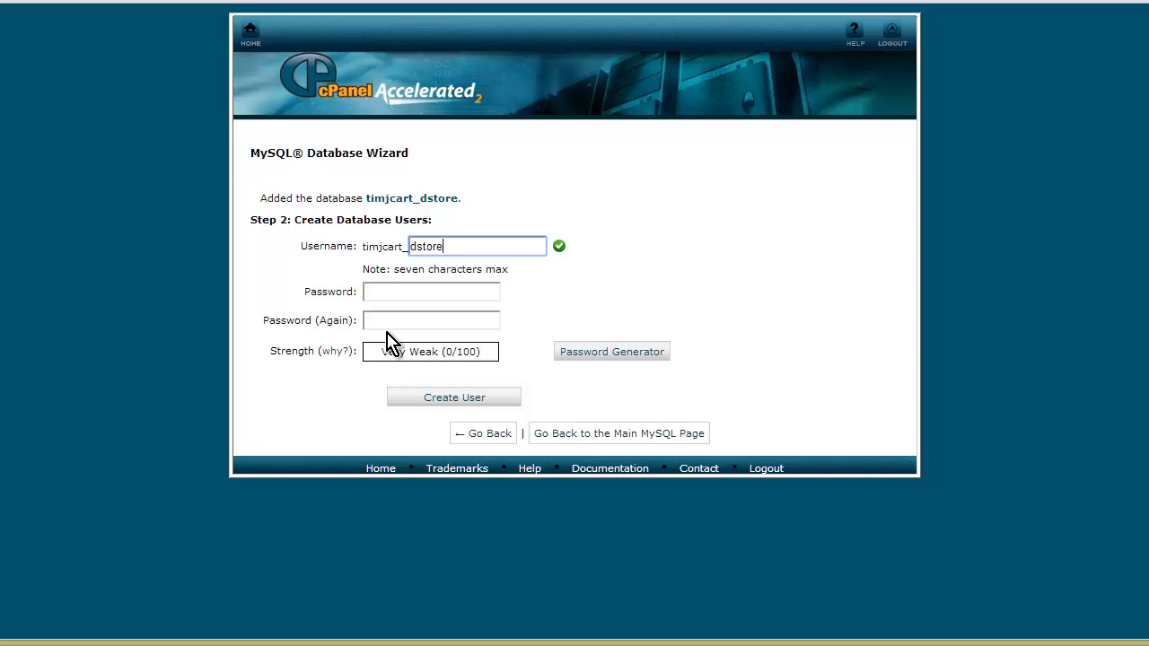
key(Tab)
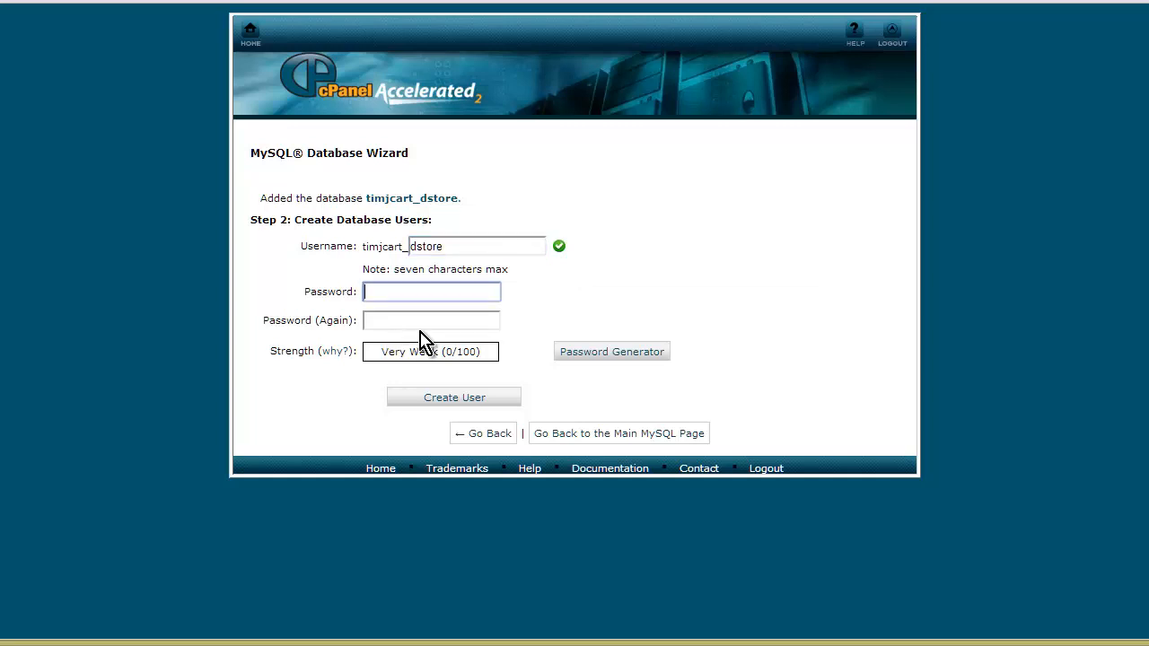
- Generate a very strong password, copy it, and apply it to the dstore user's password fields
click(619, 353)
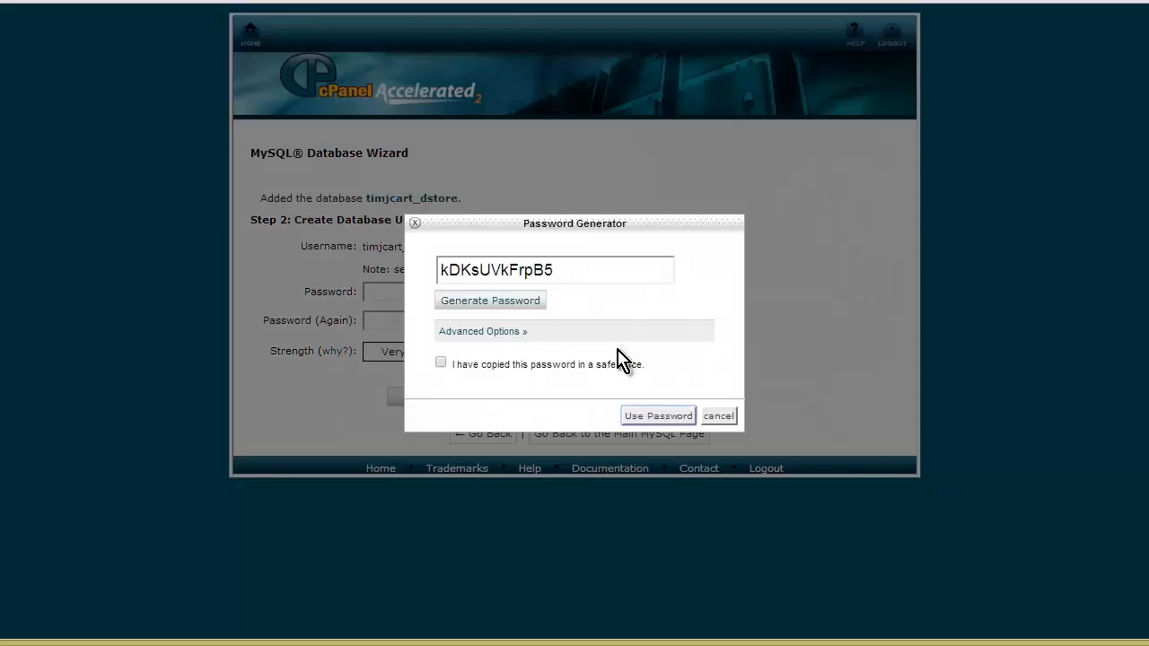
click(557, 270)
drag(554, 269, 431, 267)
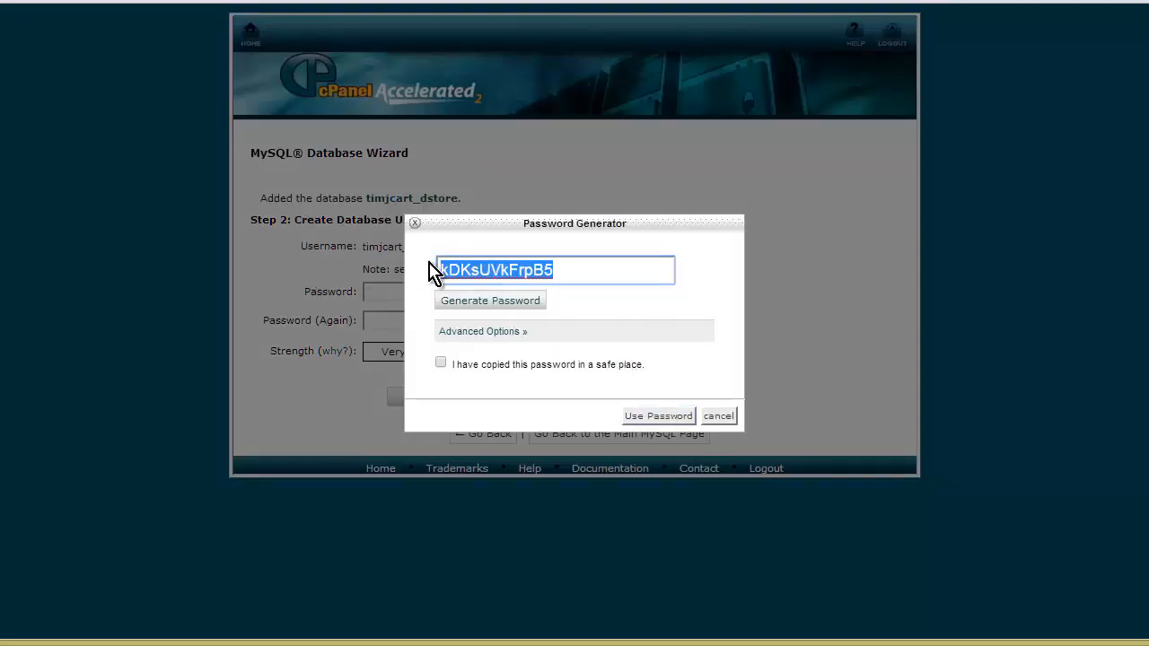
right_click(491, 270)
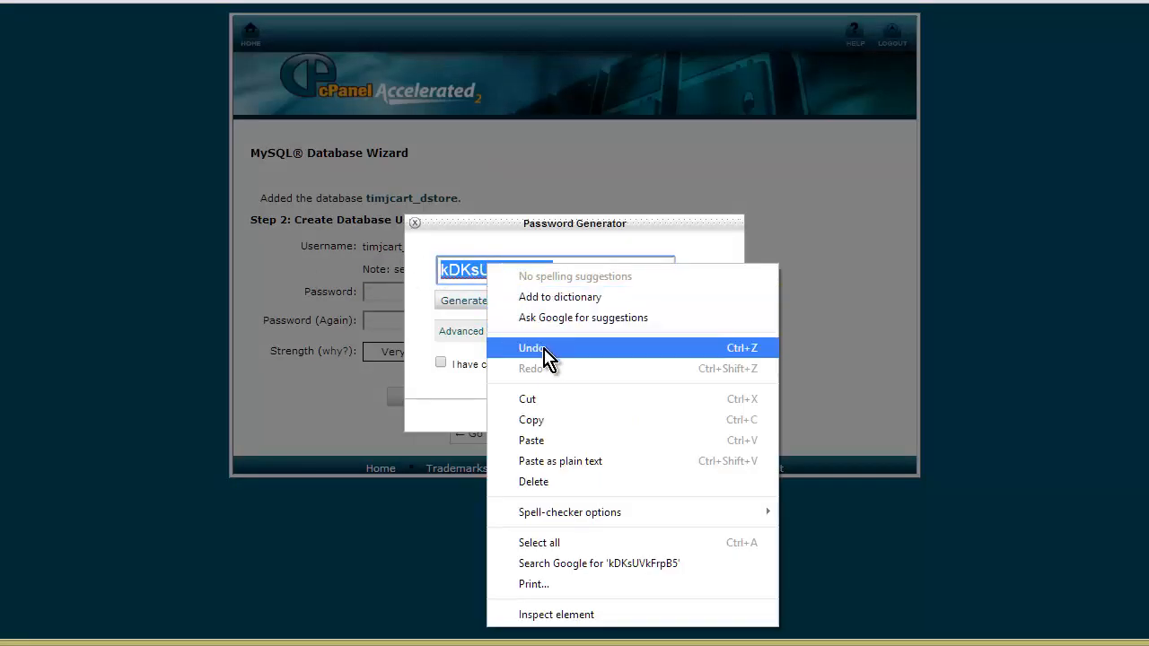
click(562, 422)
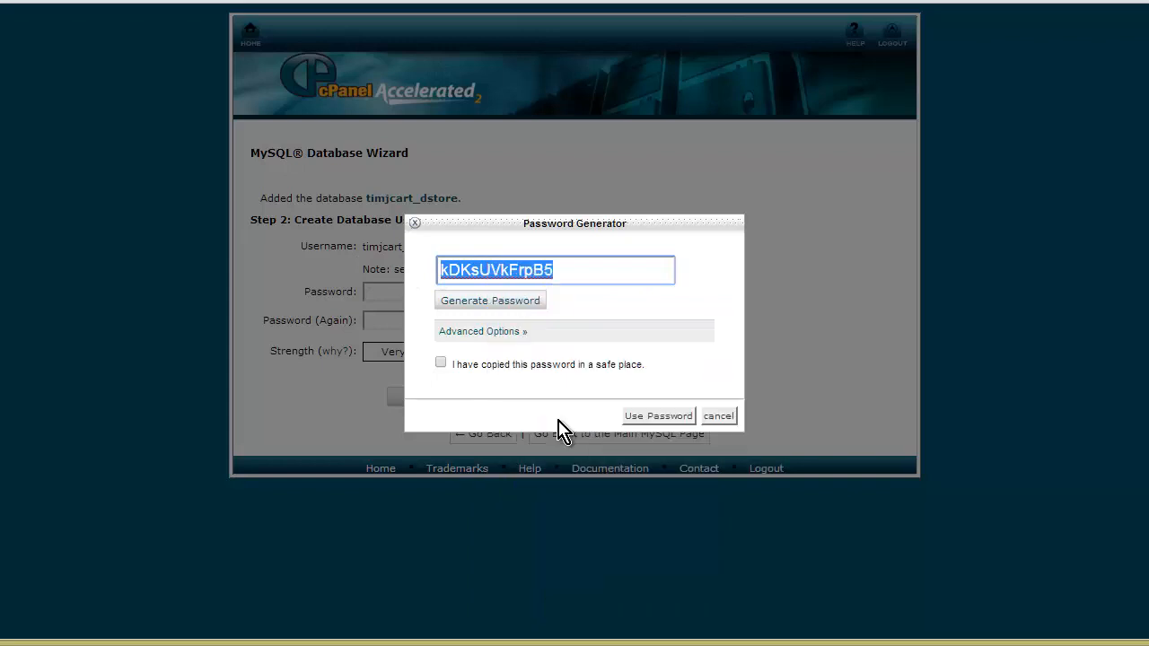
click(441, 364)
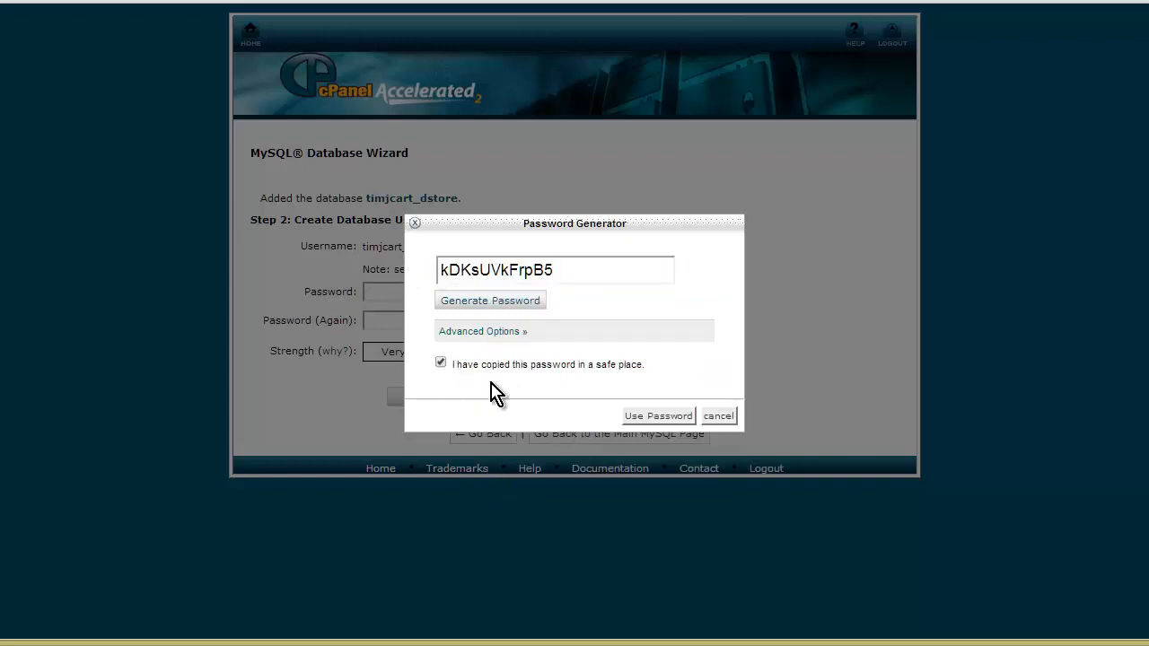
click(658, 422)
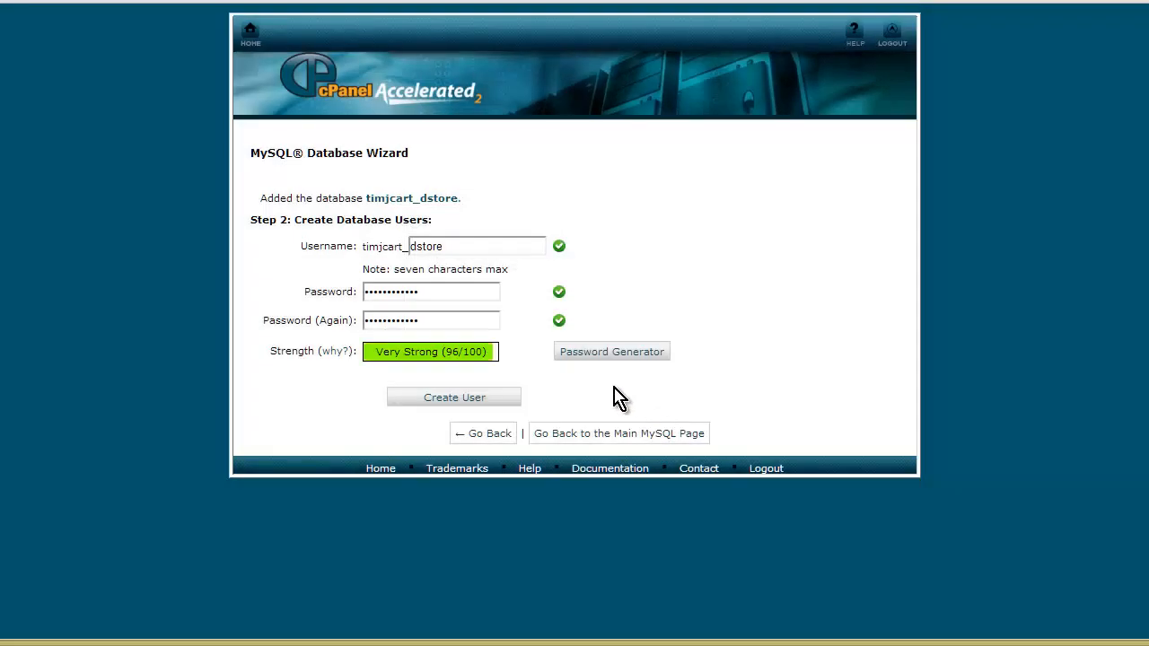
- Create the dstore user and grant it ALL PRIVILEGES on the database
click(449, 401)
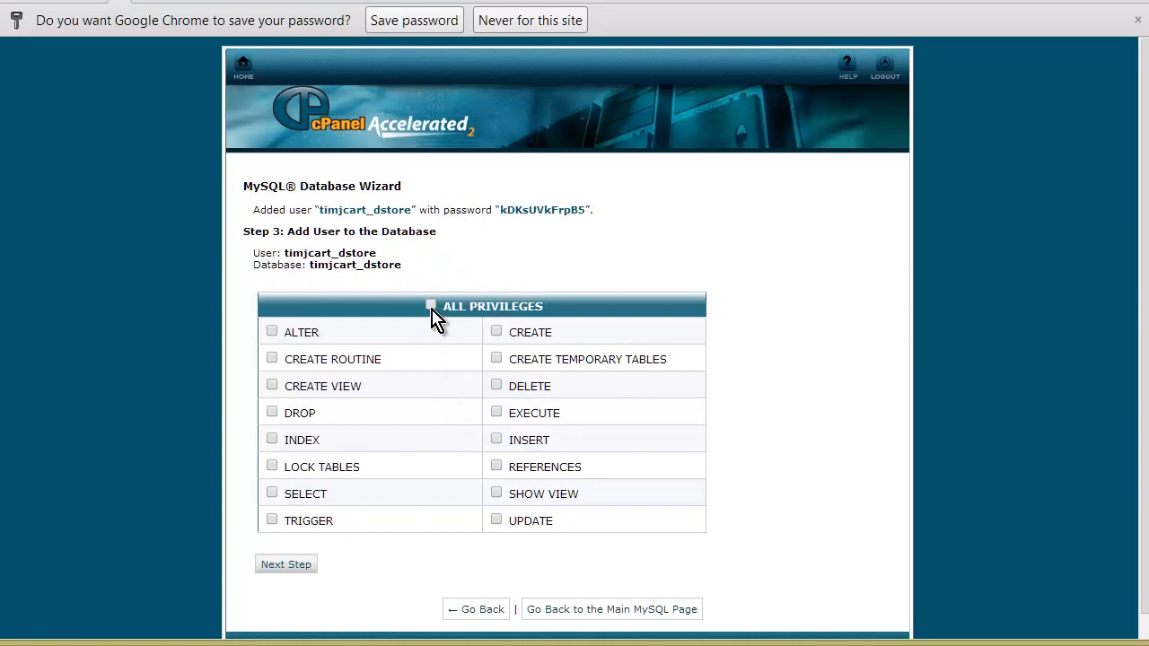
click(430, 306)
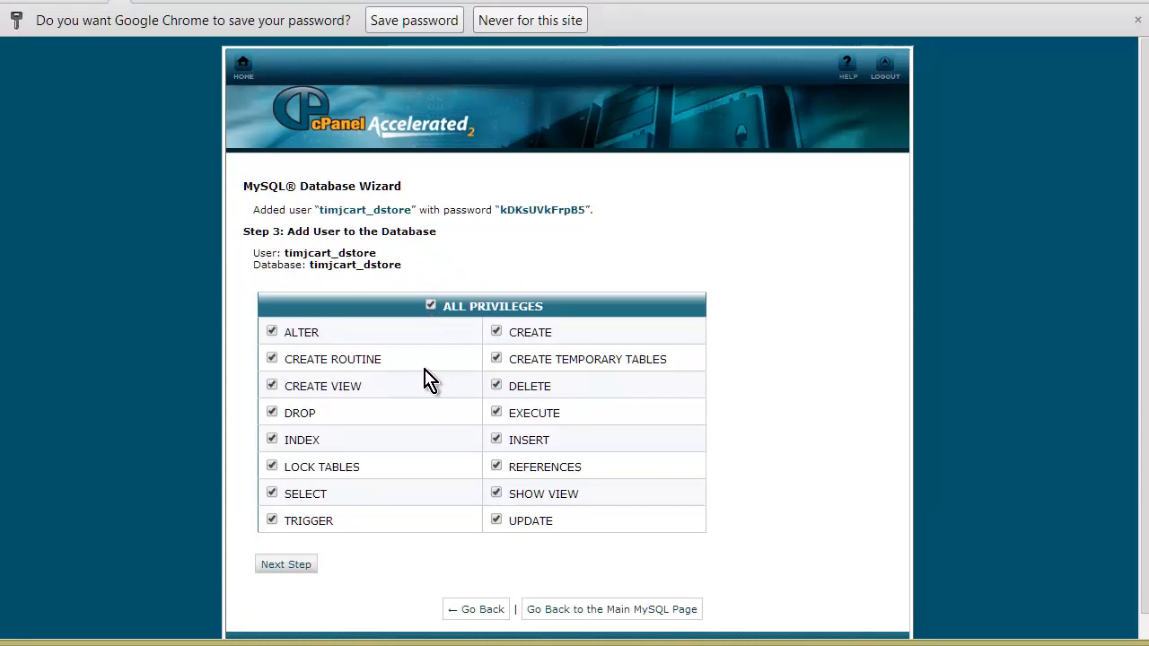
click(271, 565)
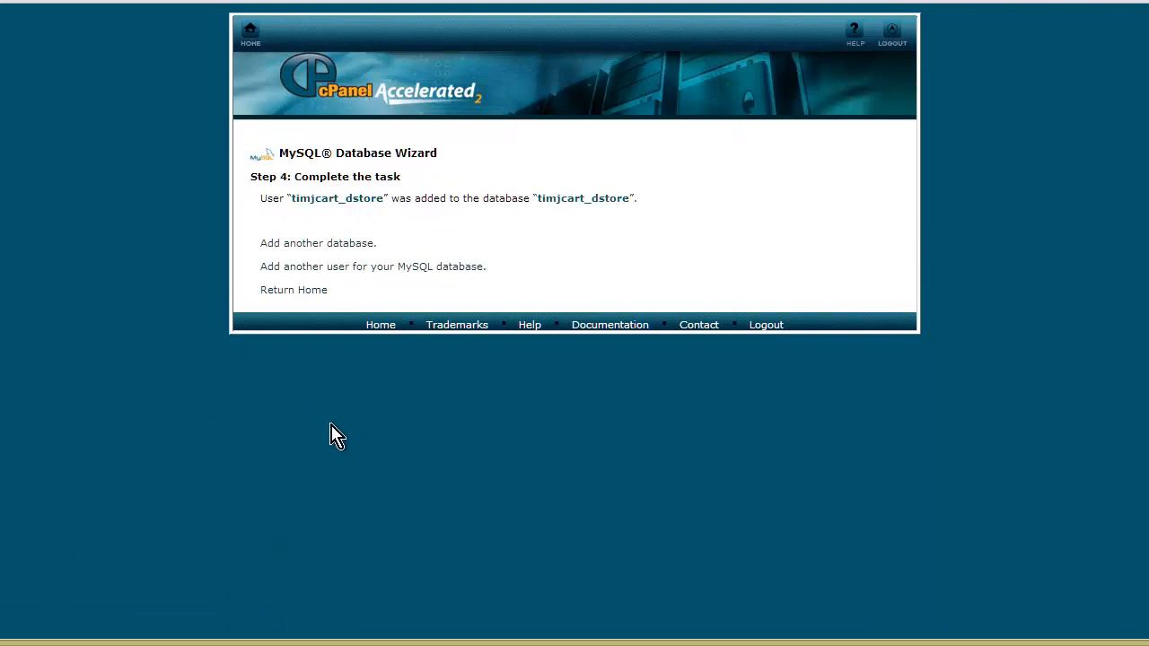
- Note the generated password and the dstore username in a new Notepad note
key(alt+Tab)
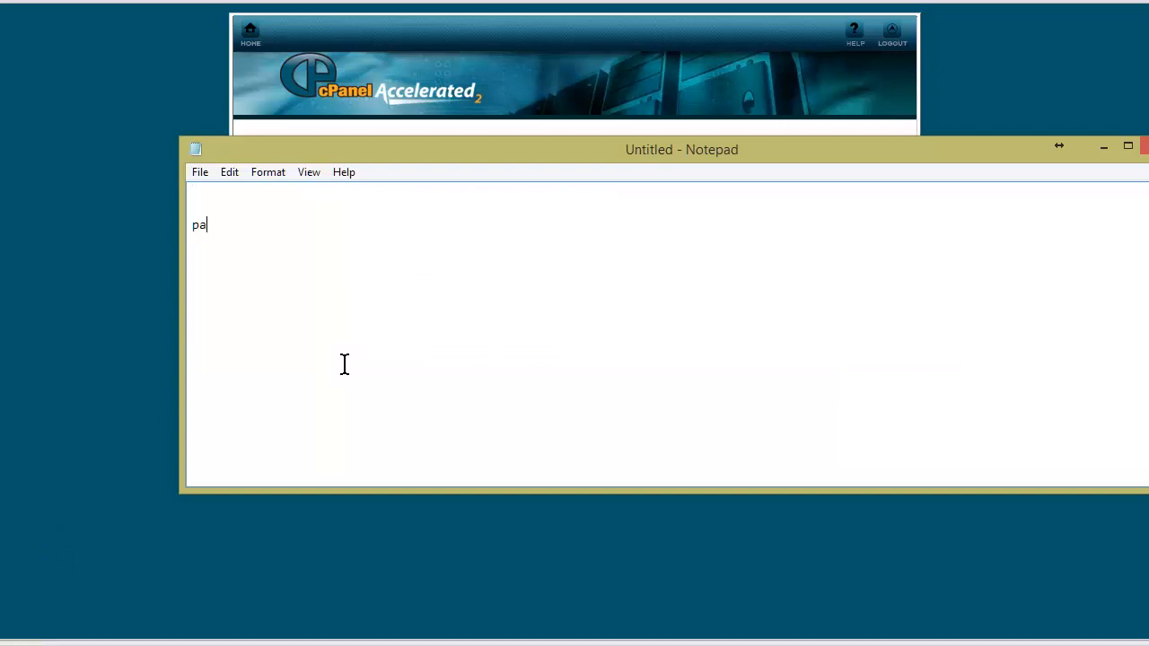
text(password:)
key(ctrl+v)
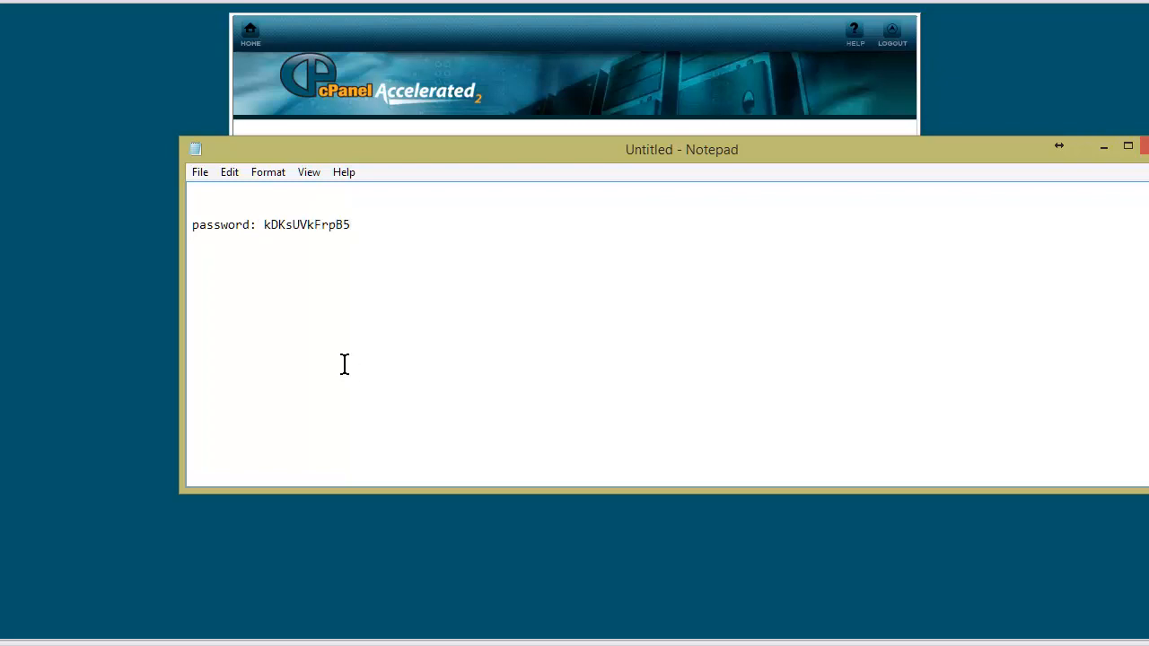
key(alt+Tab)
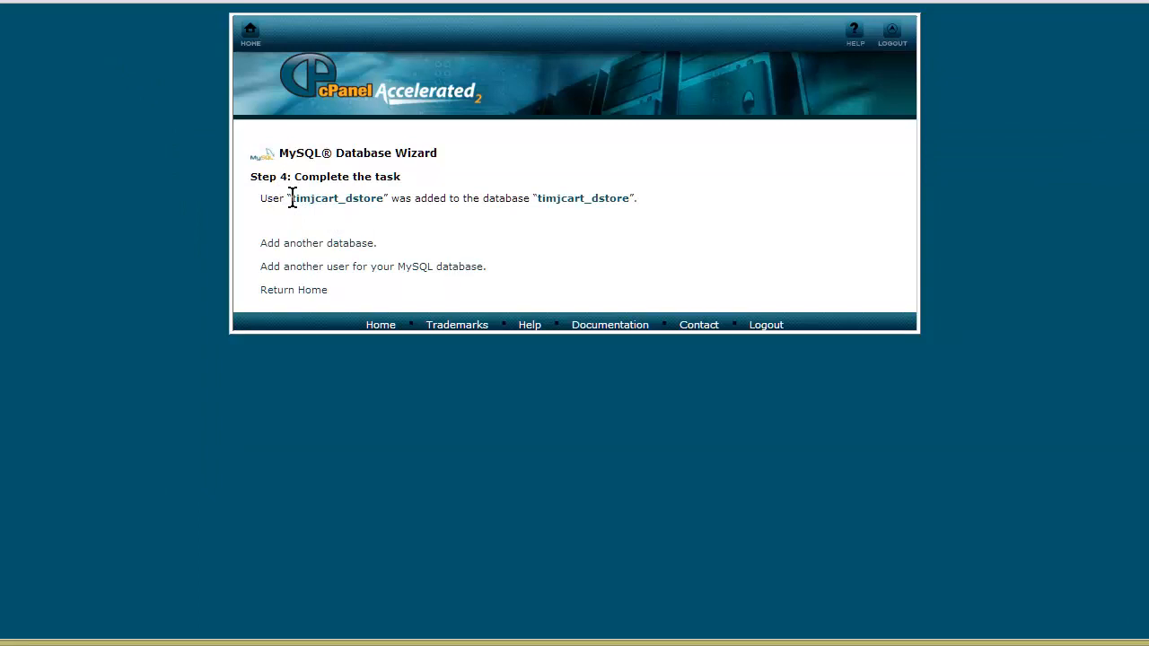
drag(294, 198, 367, 204)
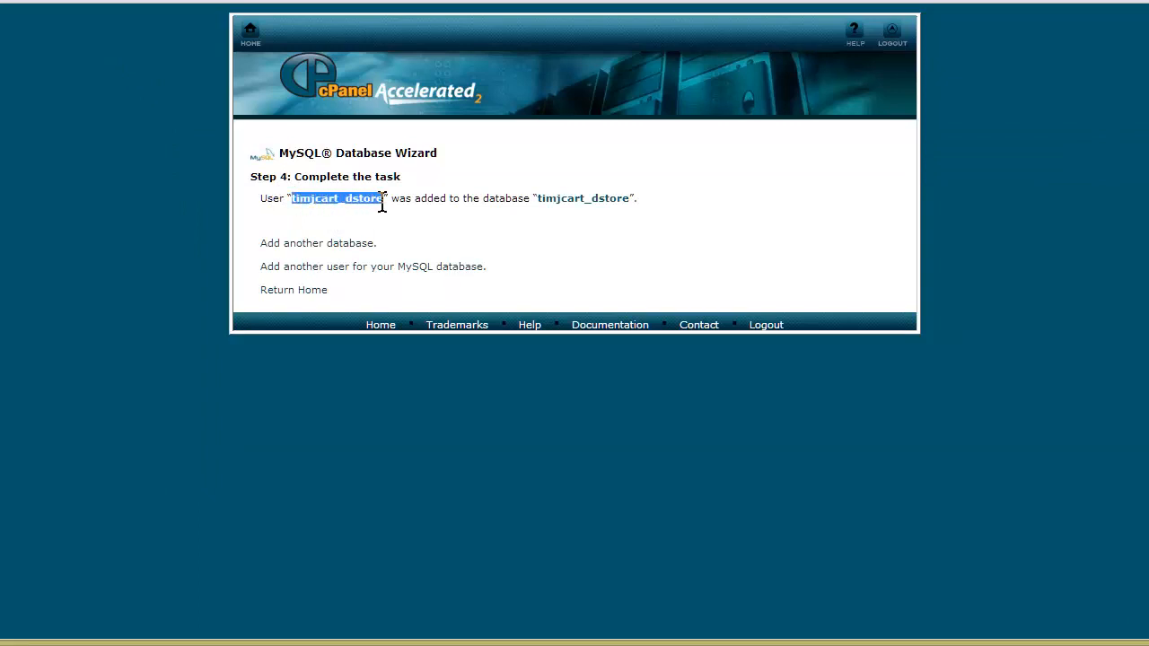
right_click(374, 204)
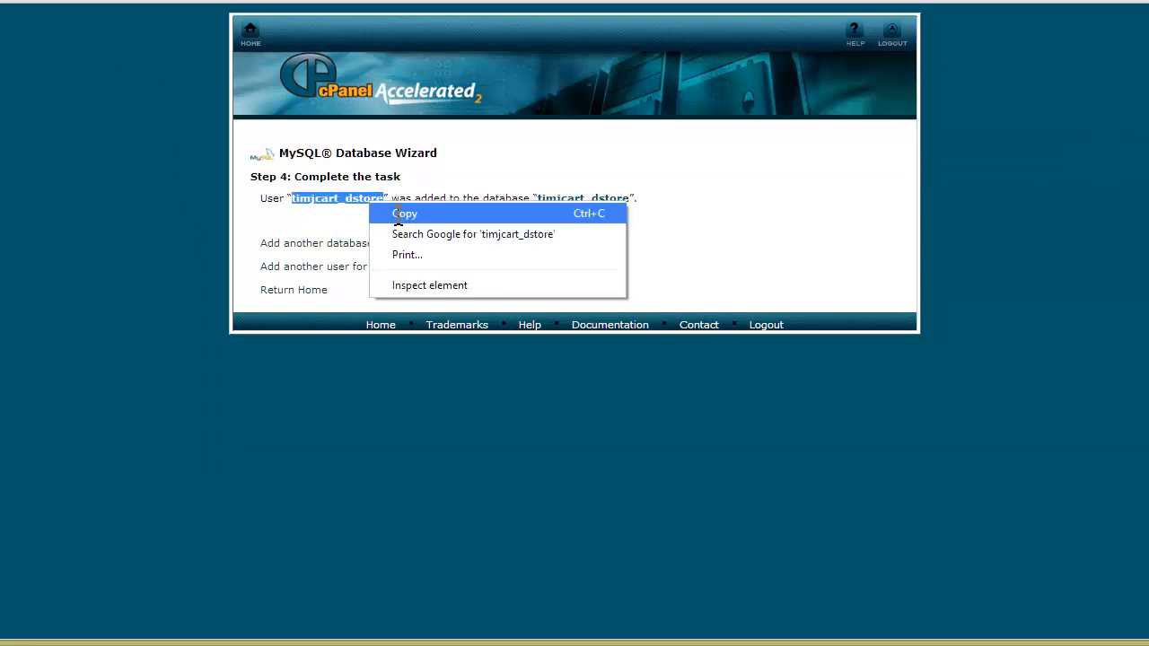
click(399, 214)
click(341, 645)
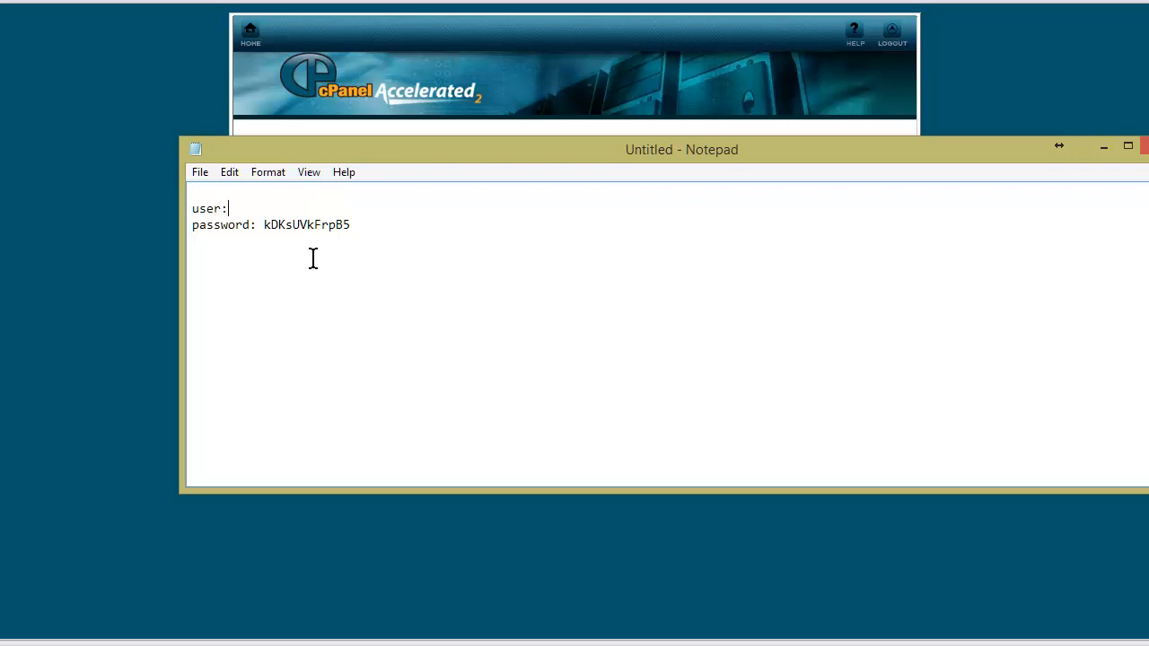
key(ctrl+v)
- Copy the dstore database name from cPanel into the note after 'db:'
click(154, 146)
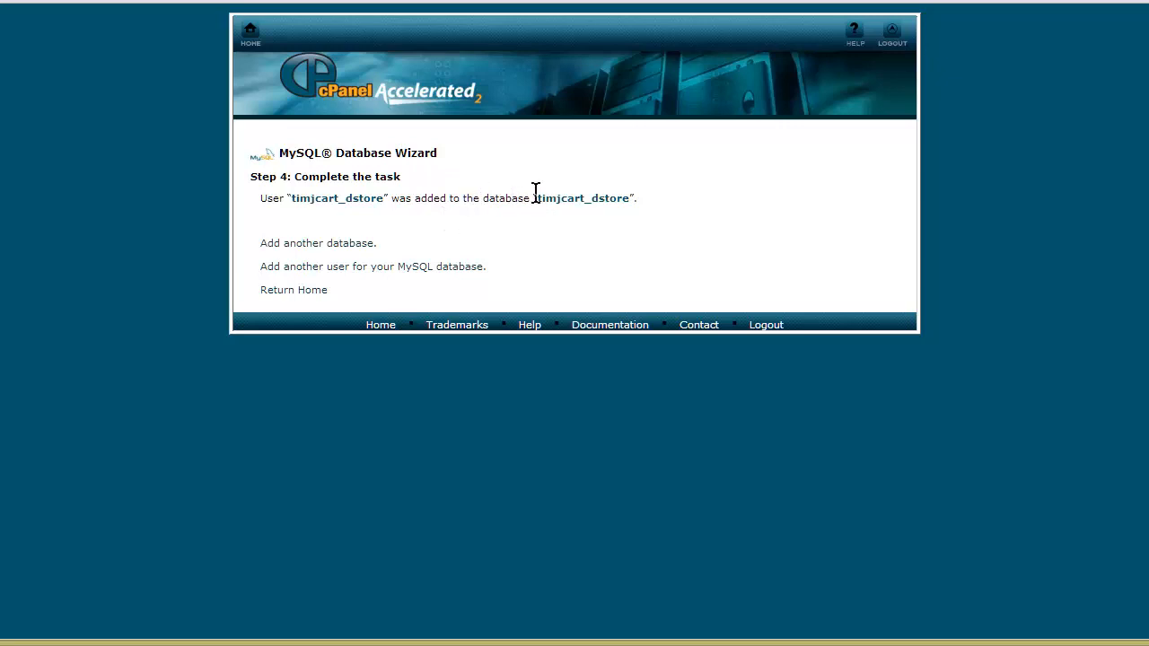
drag(535, 198, 617, 201)
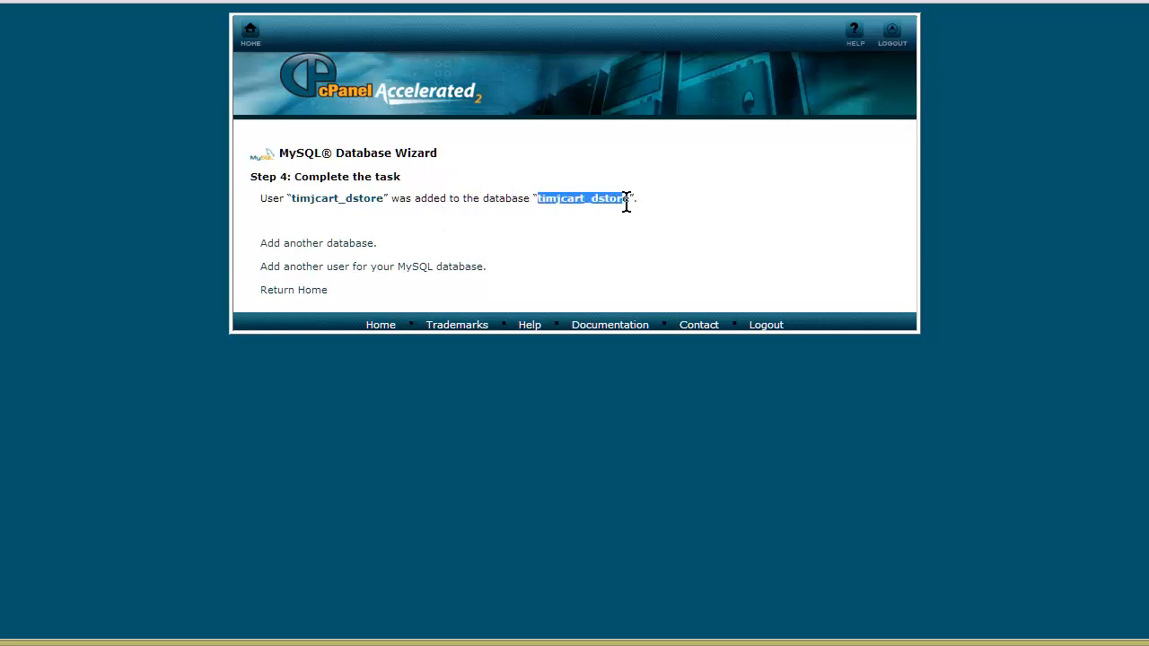
right_click(614, 207)
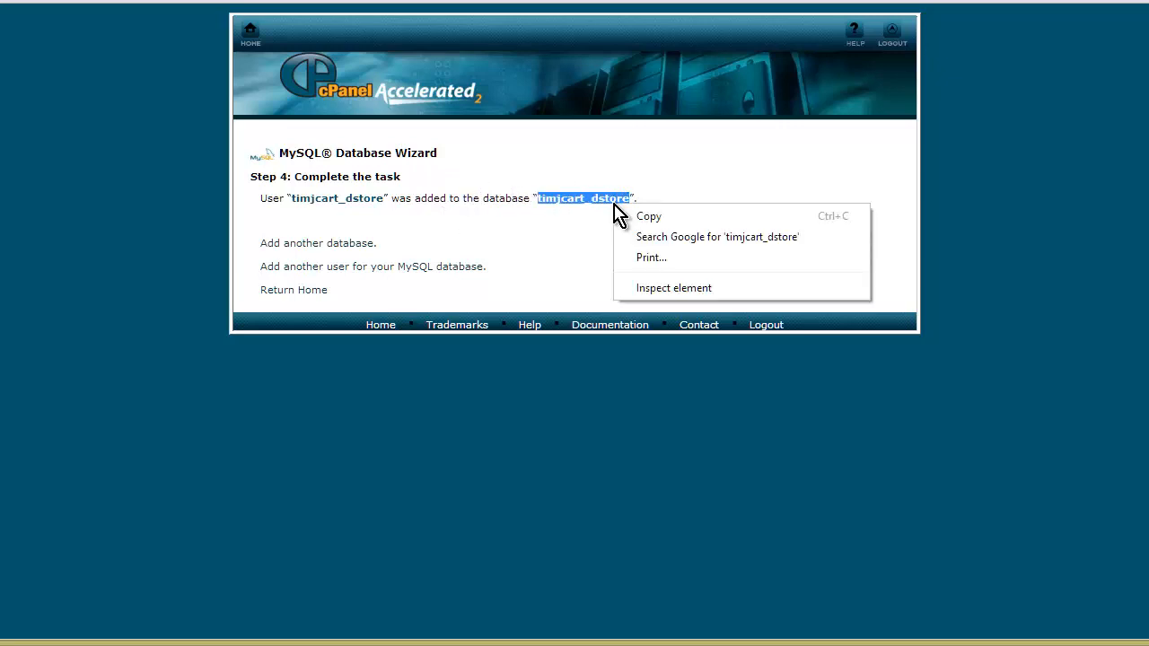
click(688, 217)
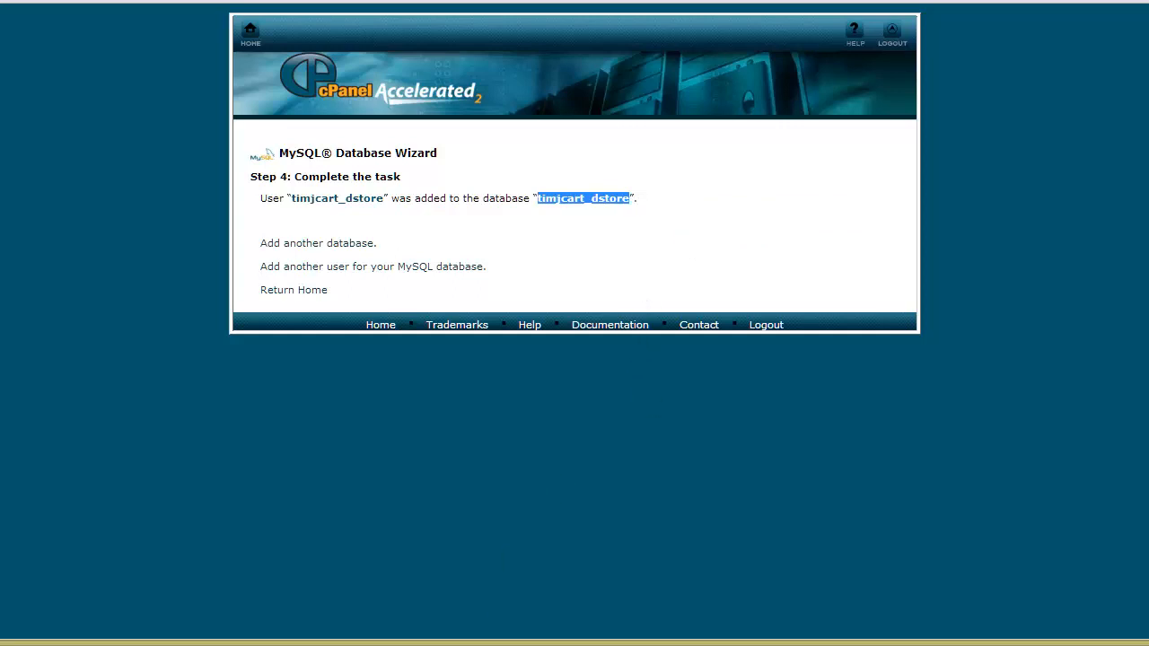
click(441, 644)
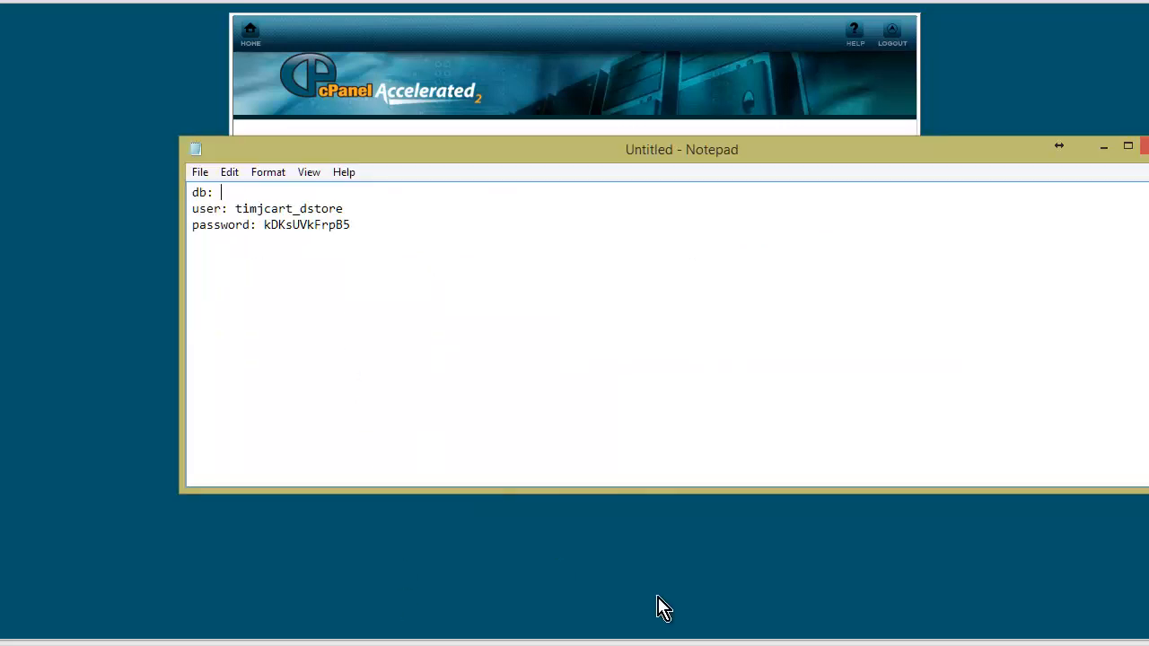
key(ctrl+v)
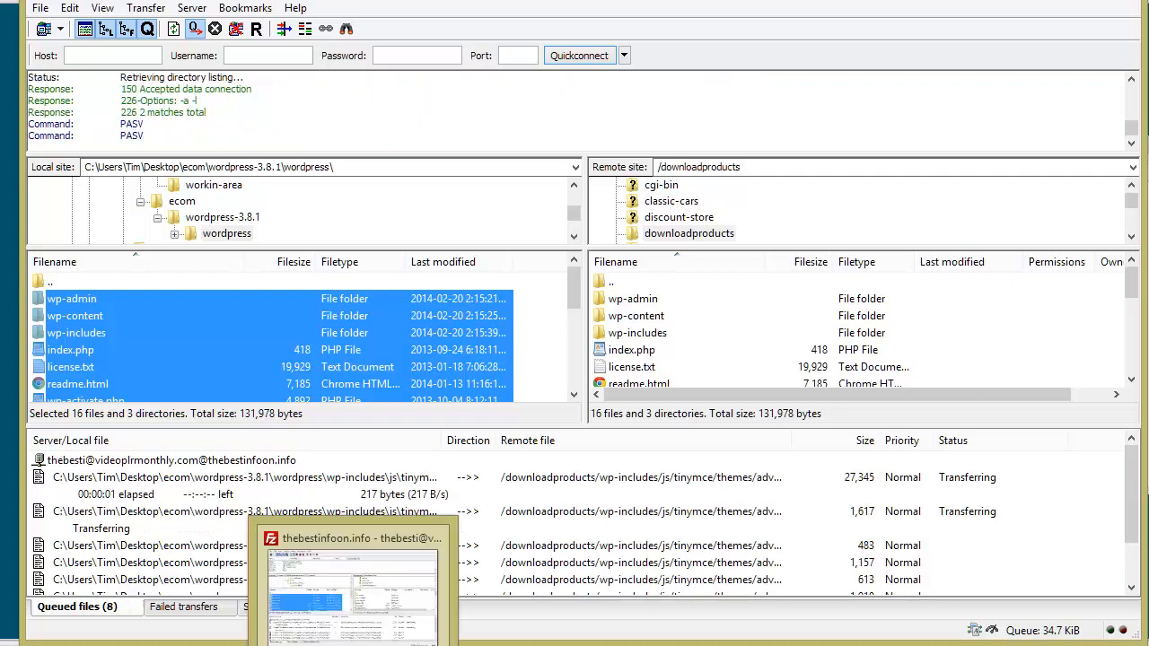
- Let the upload queue finish and check the Failed transfers tab for errors
mouse_move(352, 645)
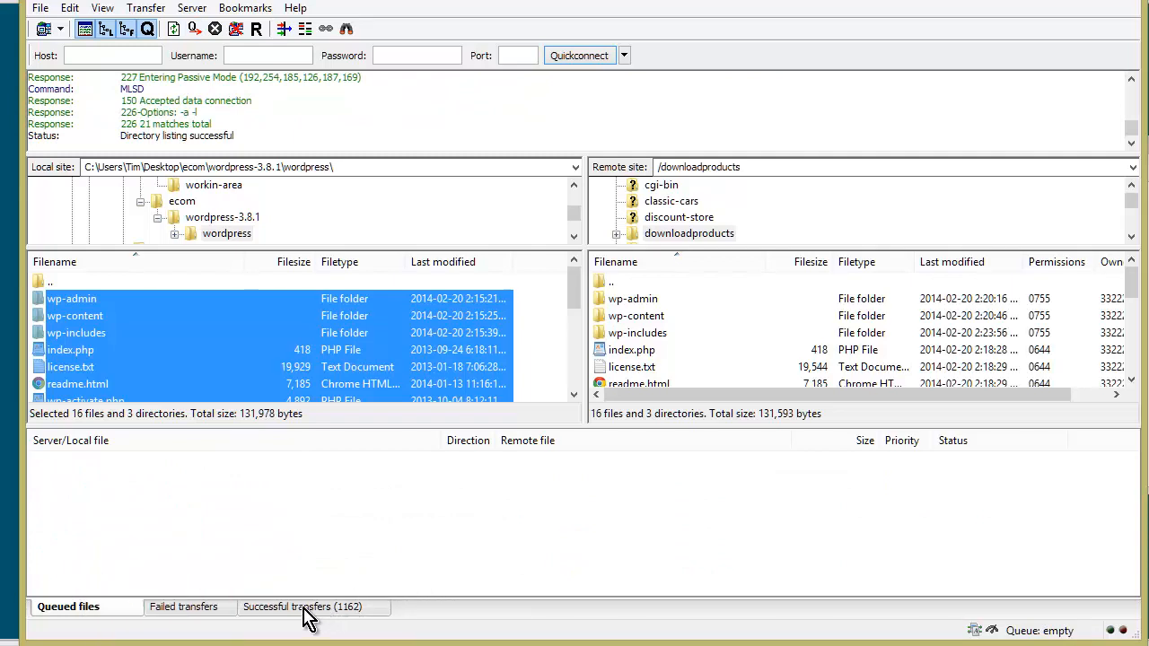
click(188, 612)
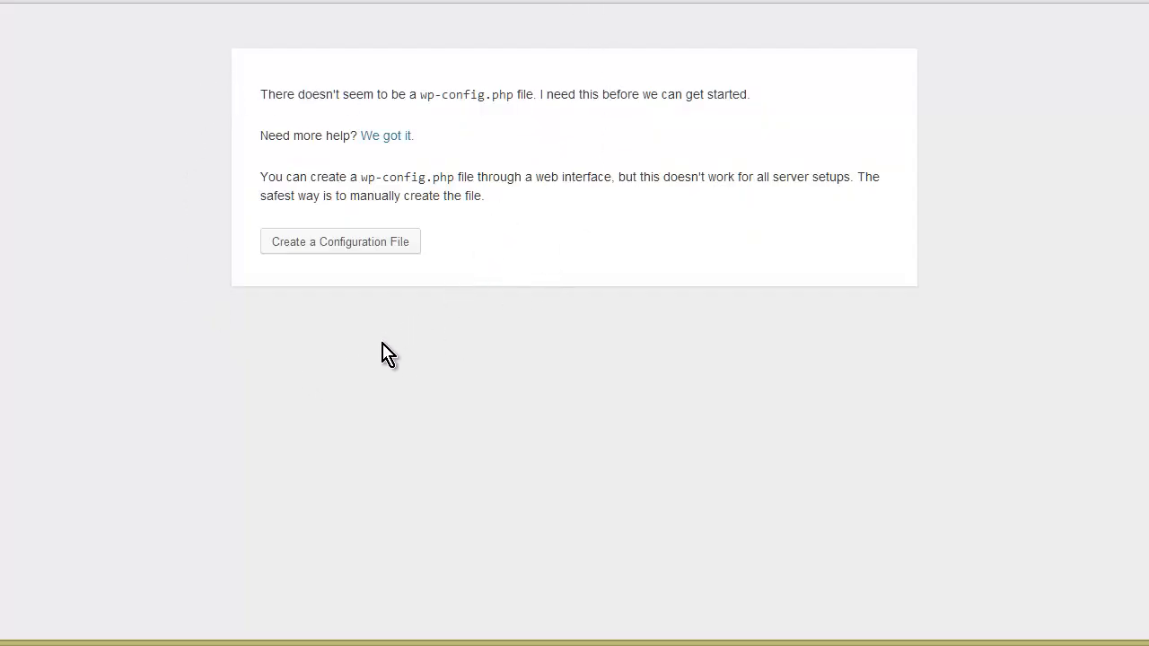
- Start creating wp-config.php and paste the dstore name into Database Name and User Name
click(338, 242)
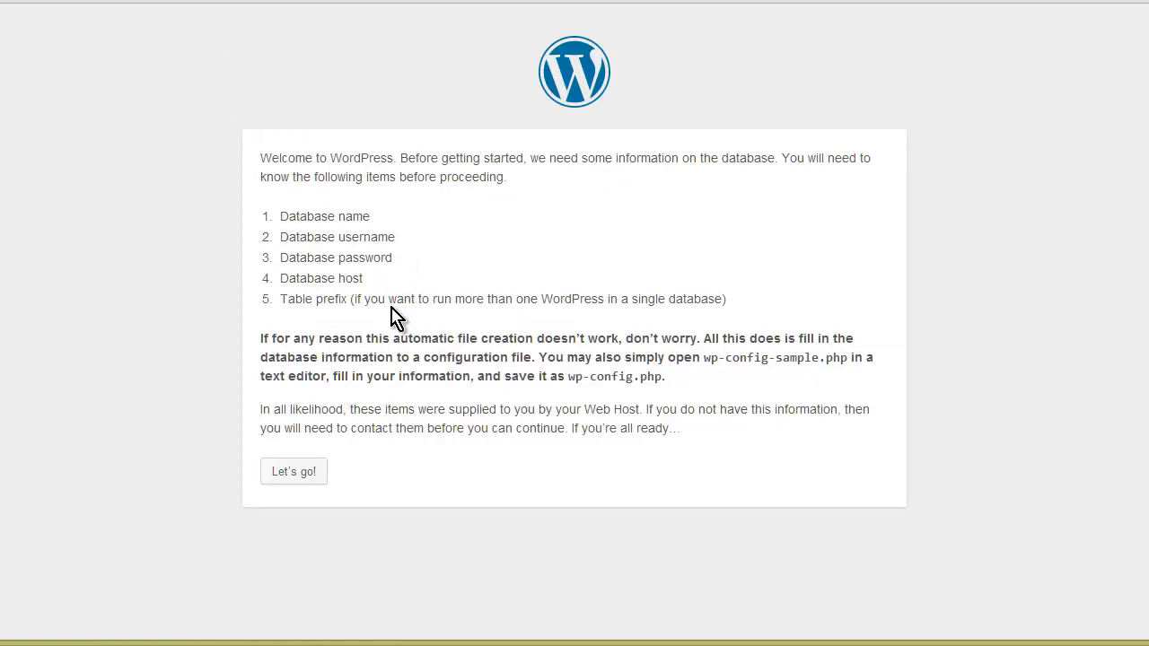
click(312, 485)
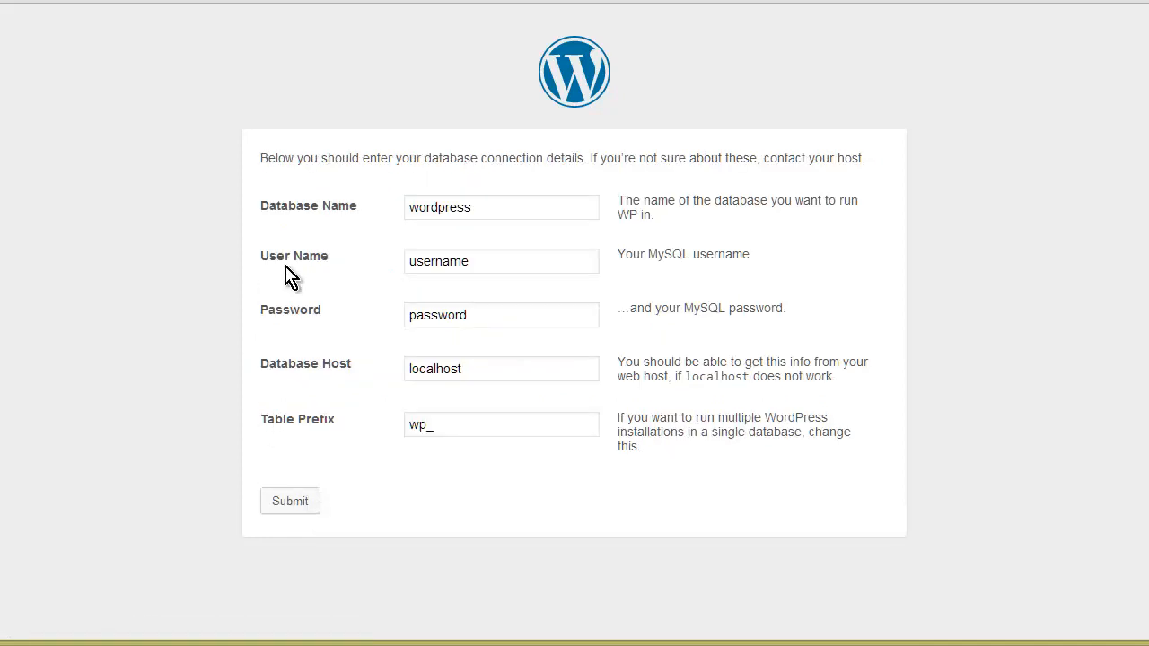
click(339, 645)
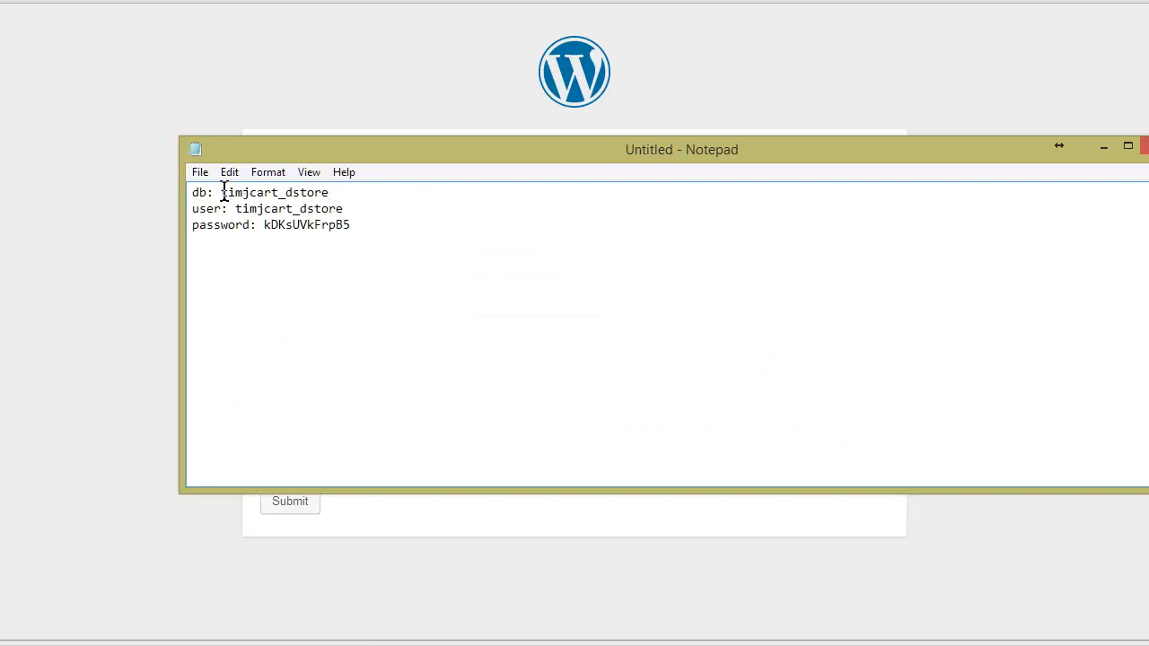
drag(221, 192, 320, 192)
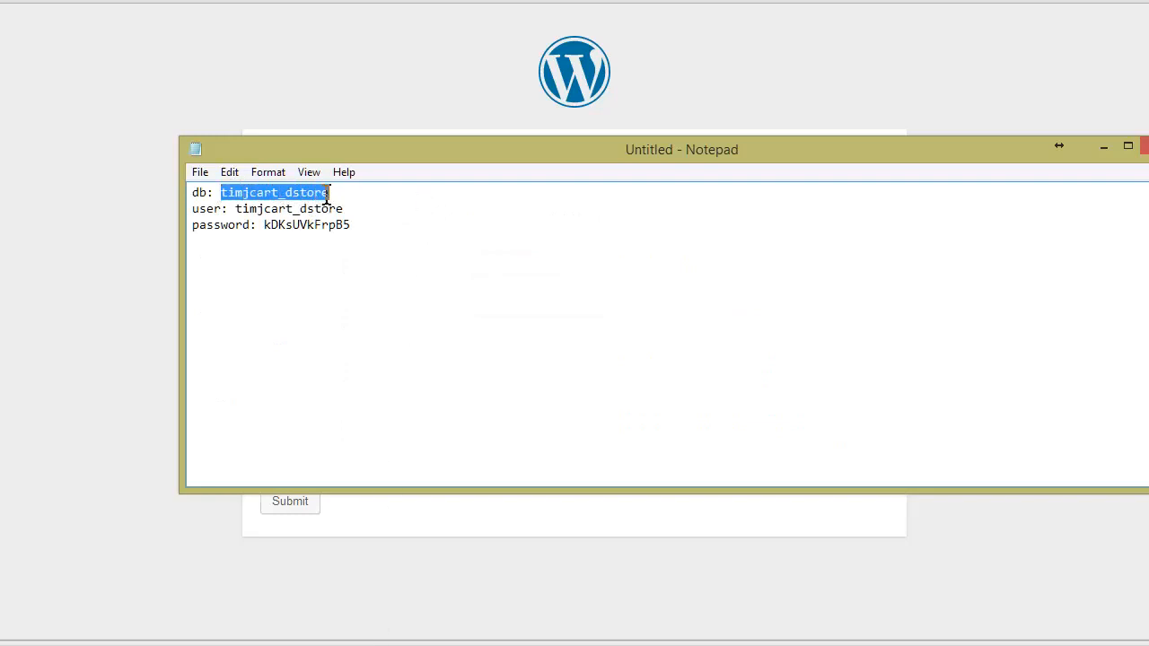
right_click(327, 199)
click(368, 254)
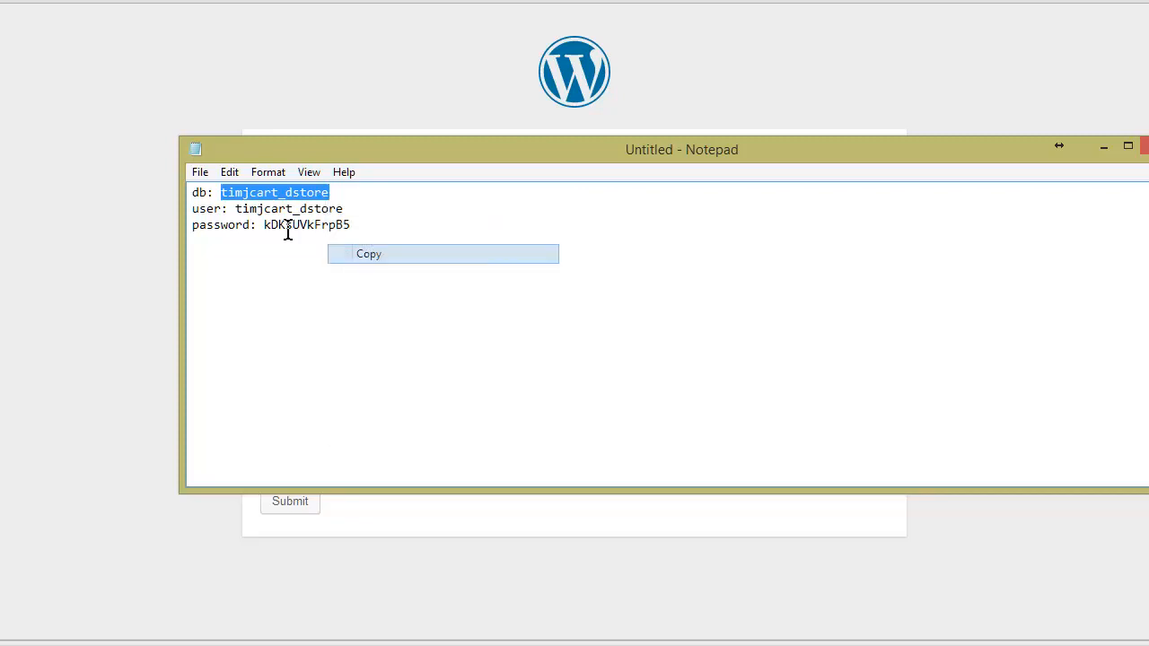
click(157, 193)
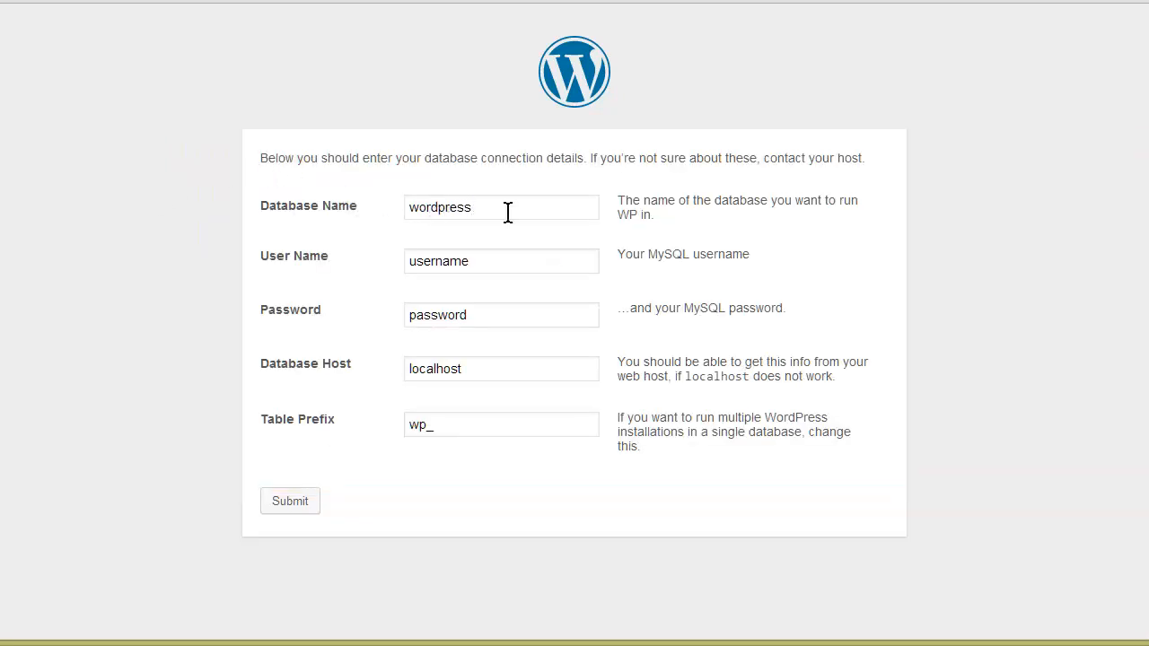
drag(508, 213, 249, 221)
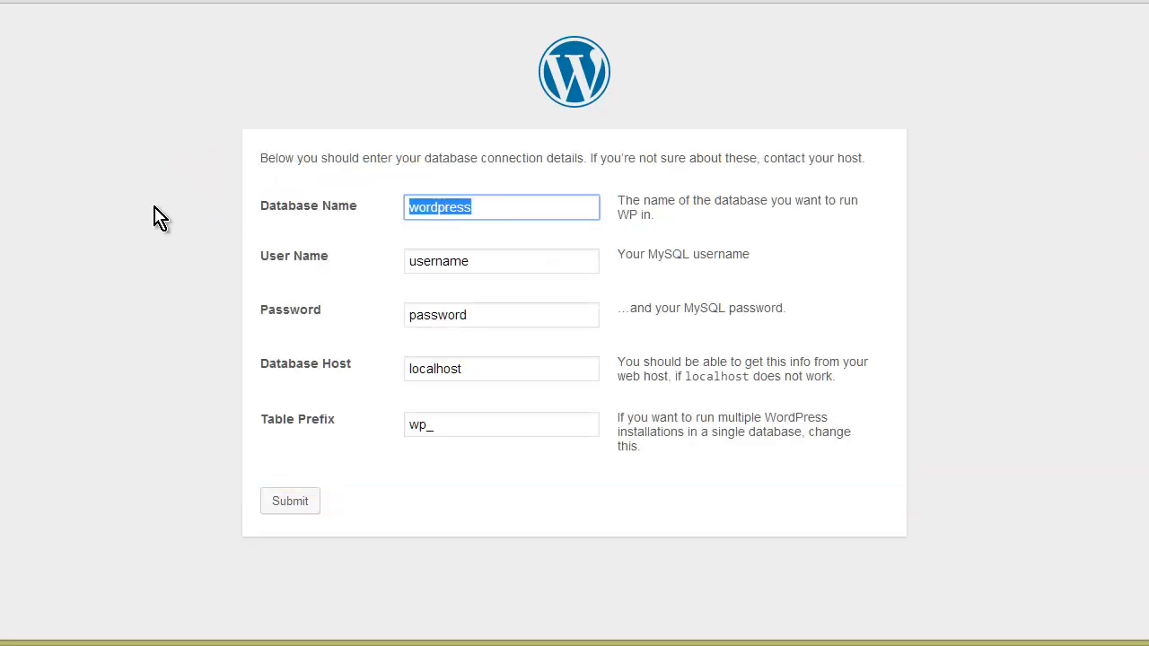
key(ctrl+v)
key(Tab)
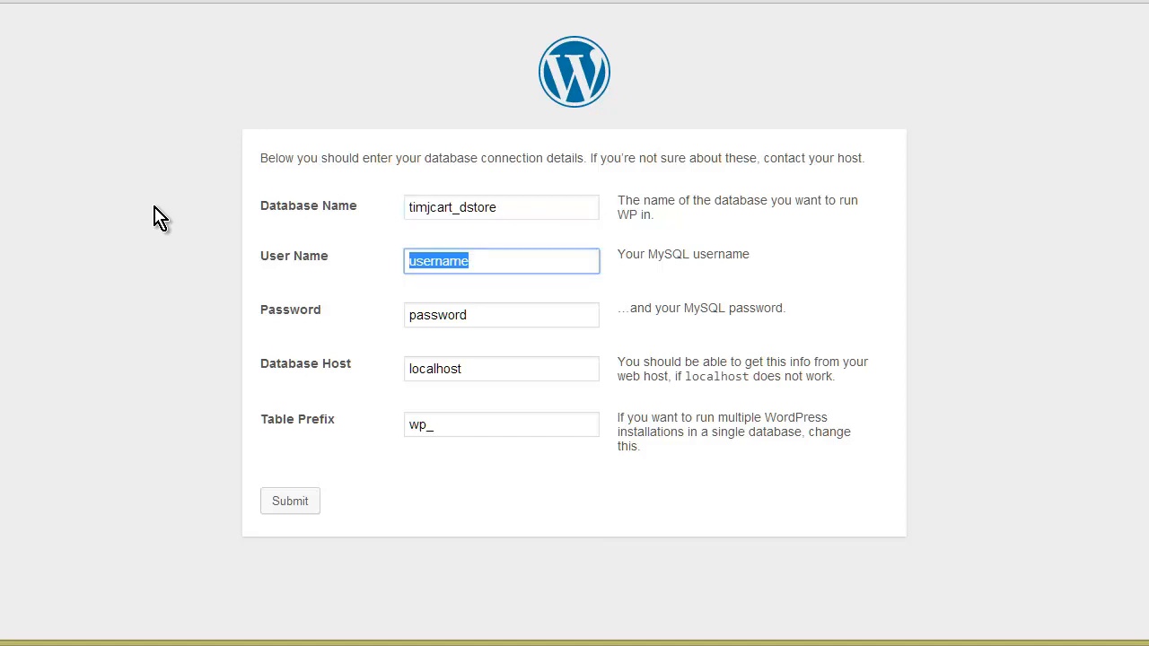
key(ctrl+v)
- Copy the saved database password from the note into the Password field
key(Tab)
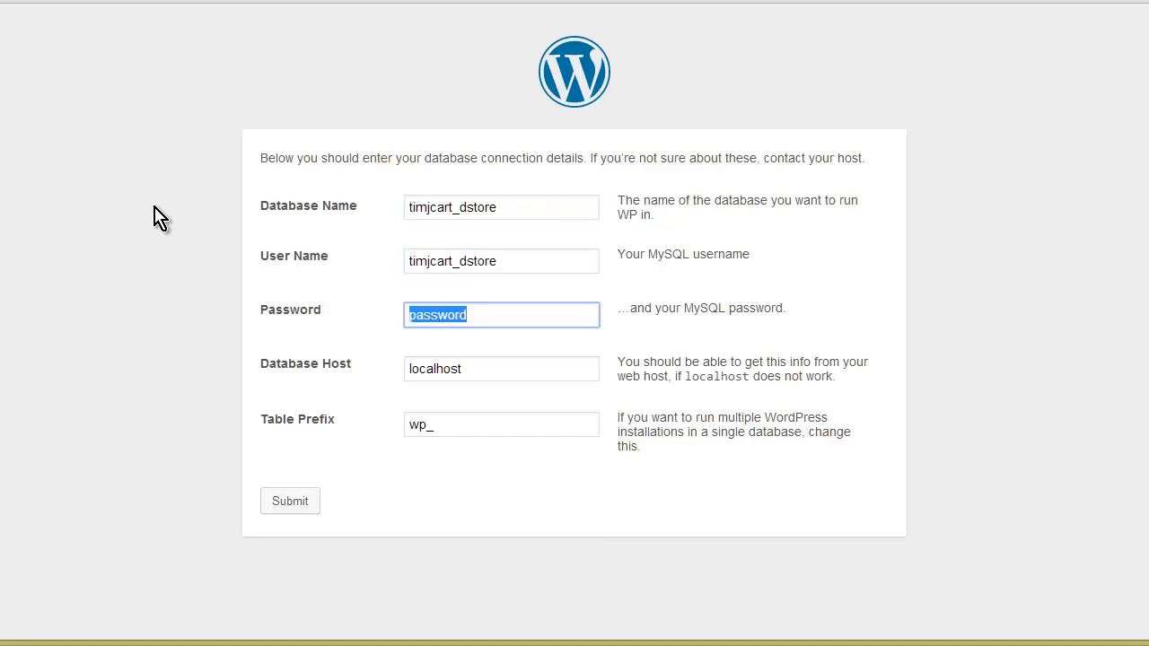
click(364, 636)
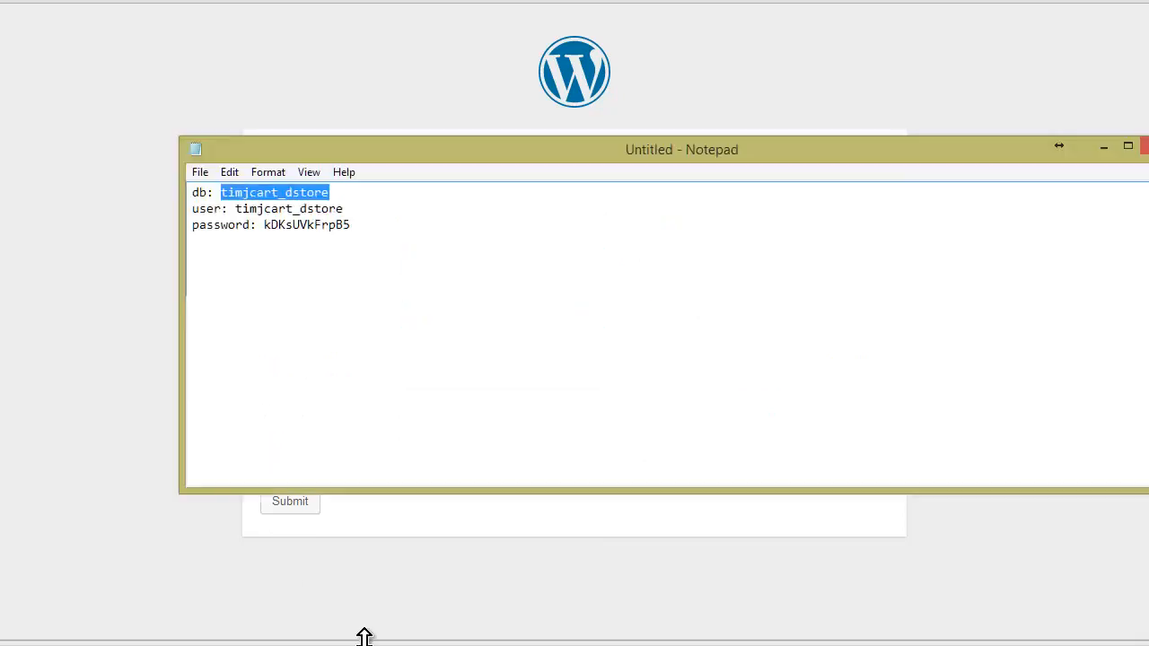
drag(350, 225, 271, 226)
right_click(271, 225)
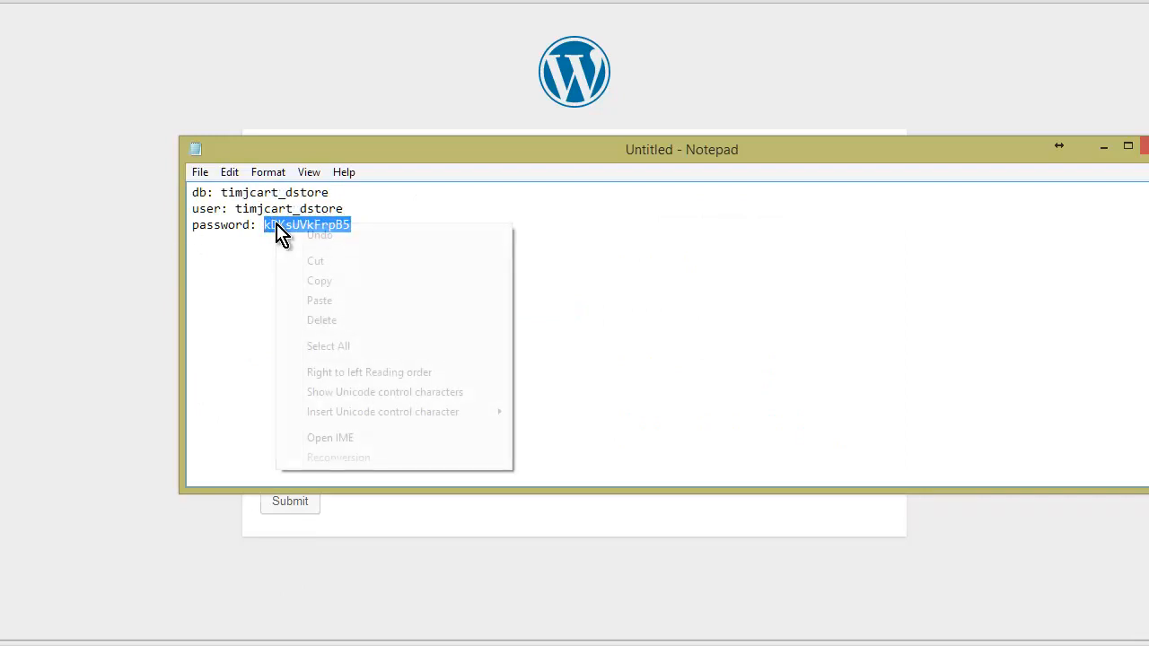
click(283, 277)
click(106, 272)
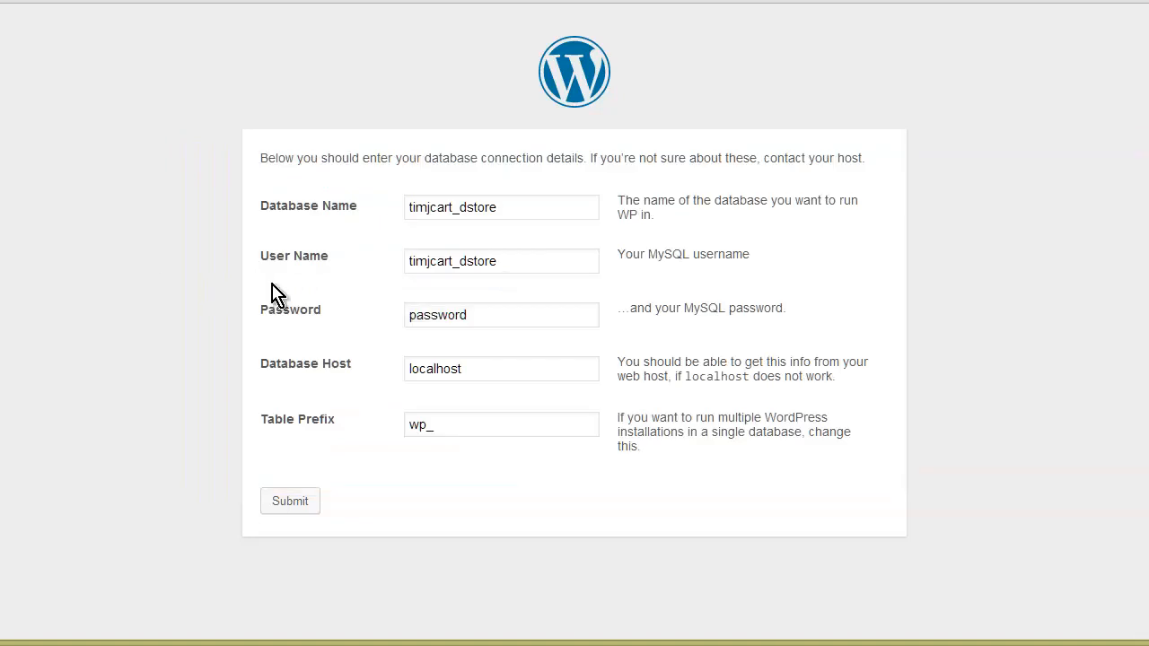
click(456, 314)
key(ctrl+a)
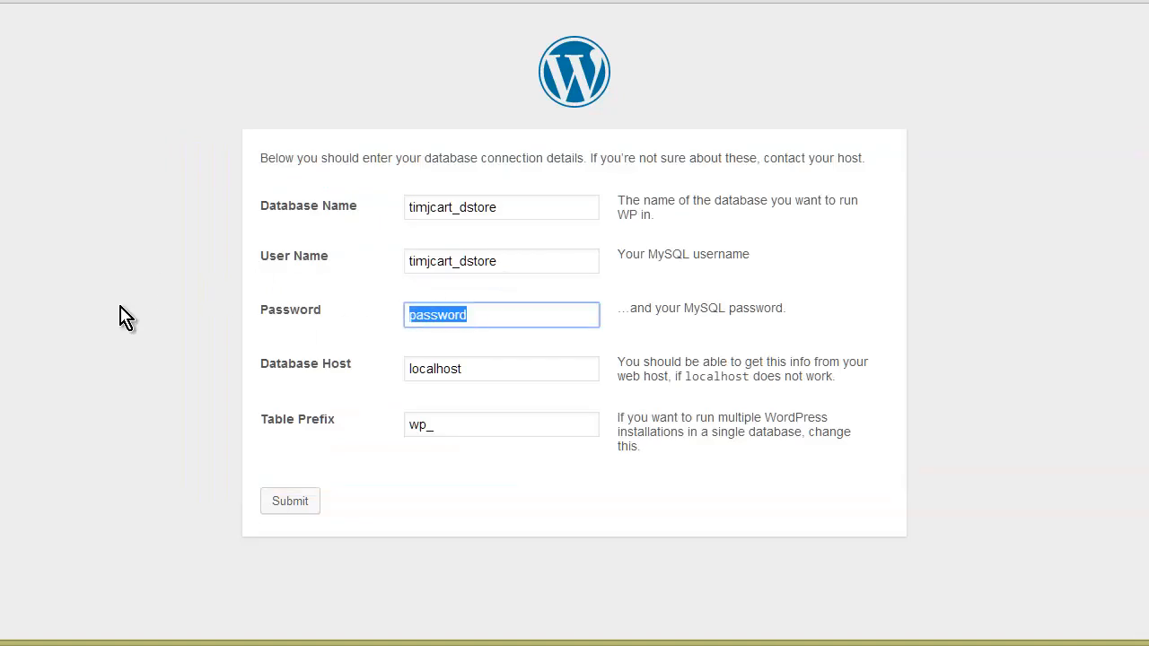
key(ctrl+v)
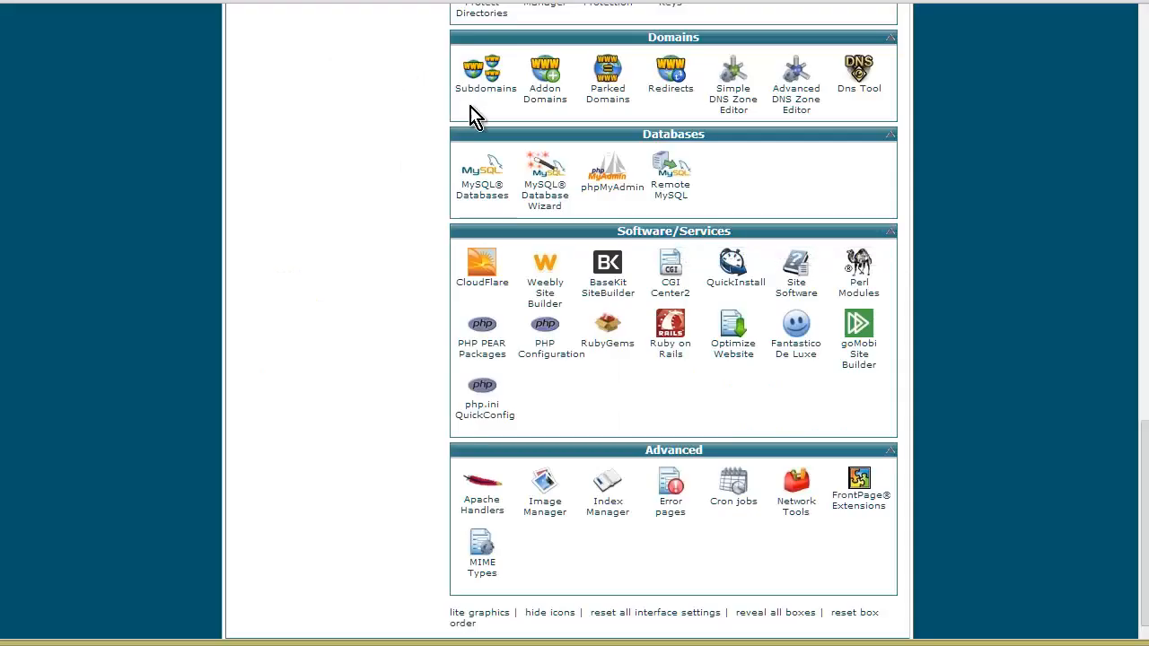
- Open phpMyAdmin from cPanel to confirm the MySQL server is localhost
click(603, 186)
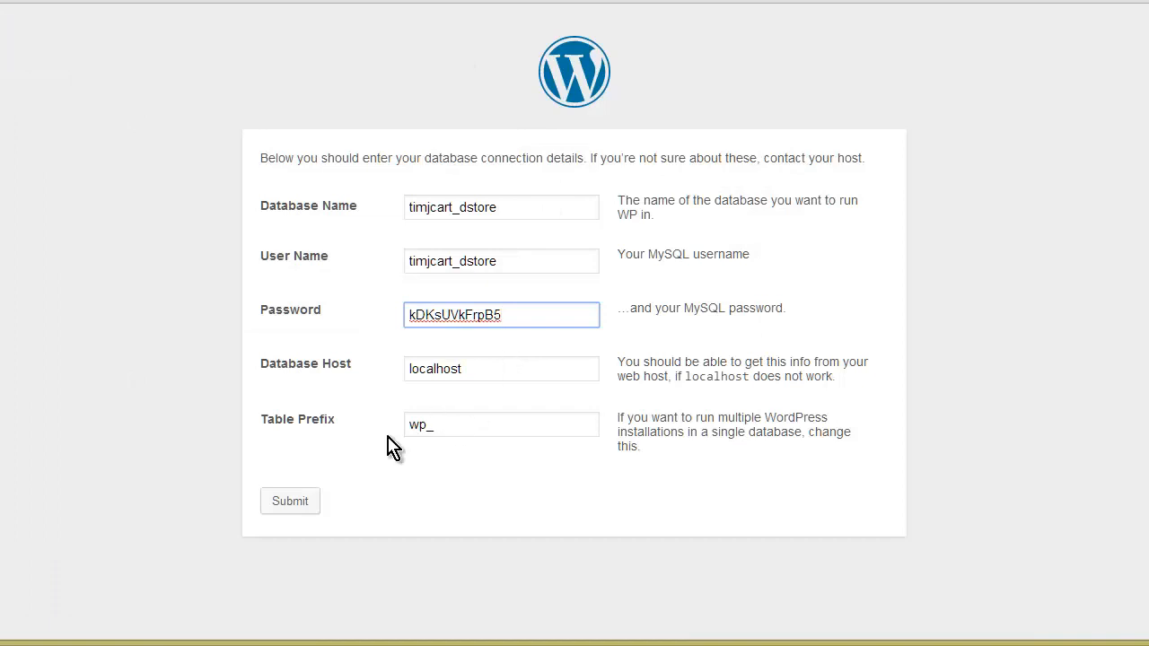
- Change the table prefix from wp_ to ds_, submit the database details and run the install
double_click(418, 428)
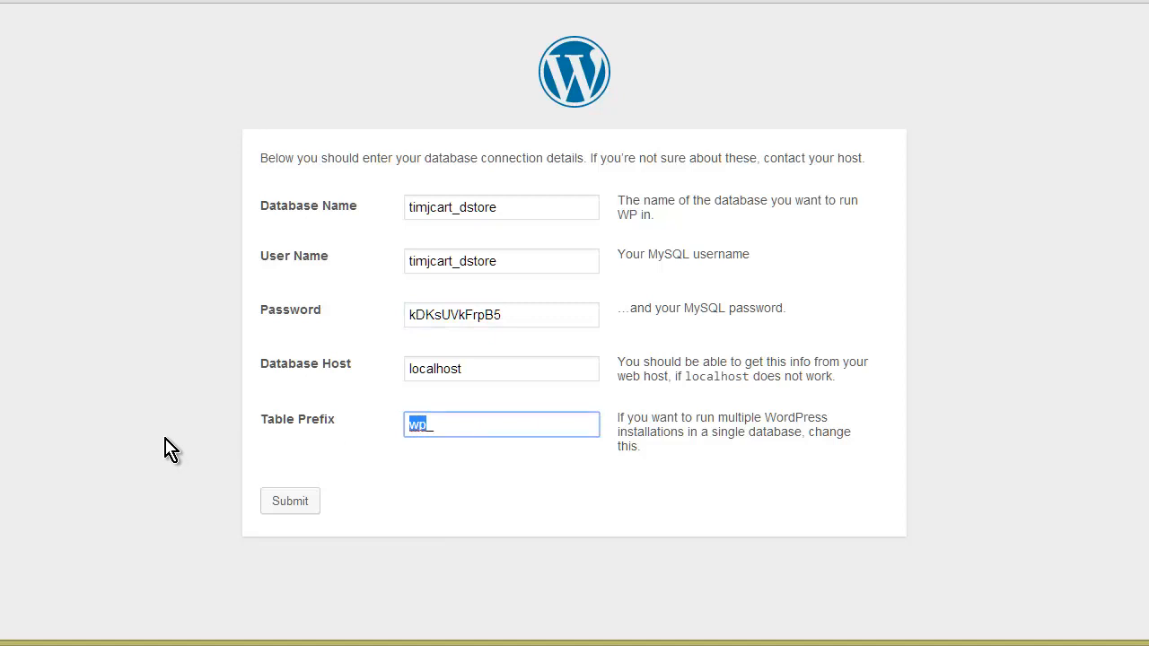
text(ds_)
click(288, 505)
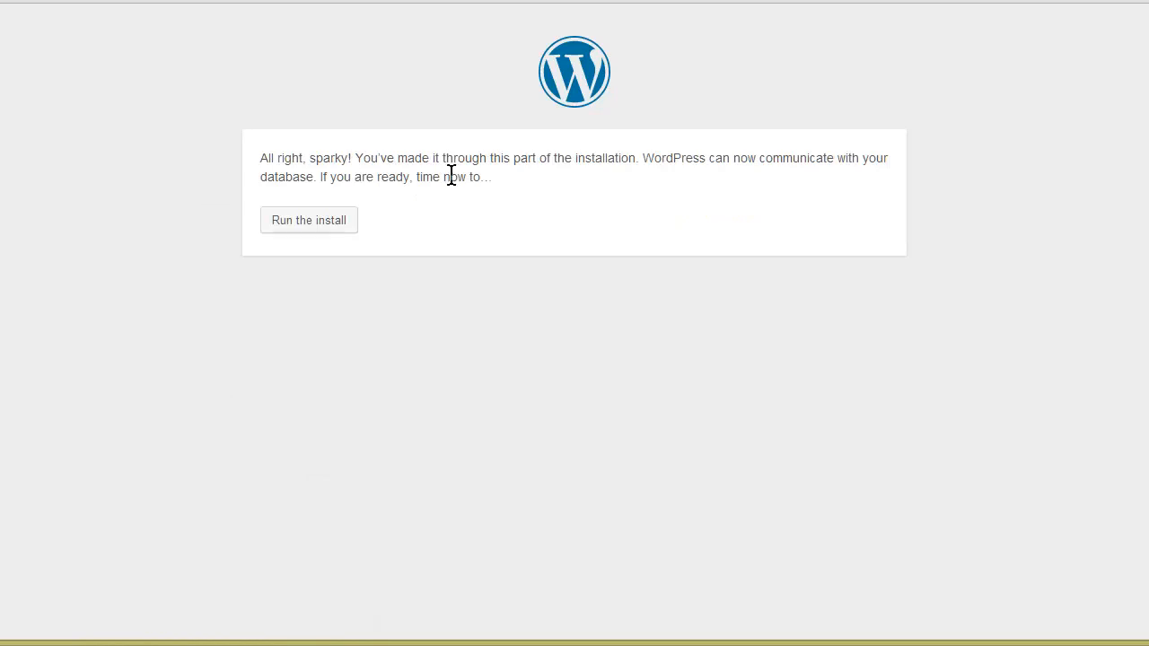
click(296, 235)
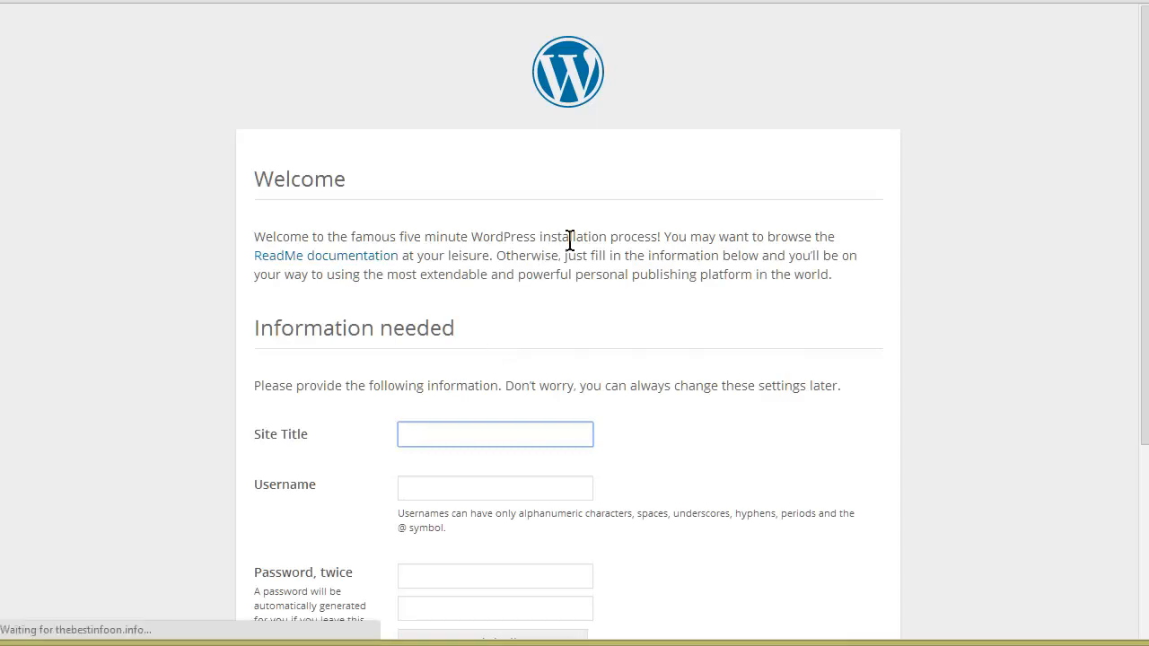
- Enter 'My Download Store' as the site title and dstore as the admin username
scroll(588, 246, down, 2)
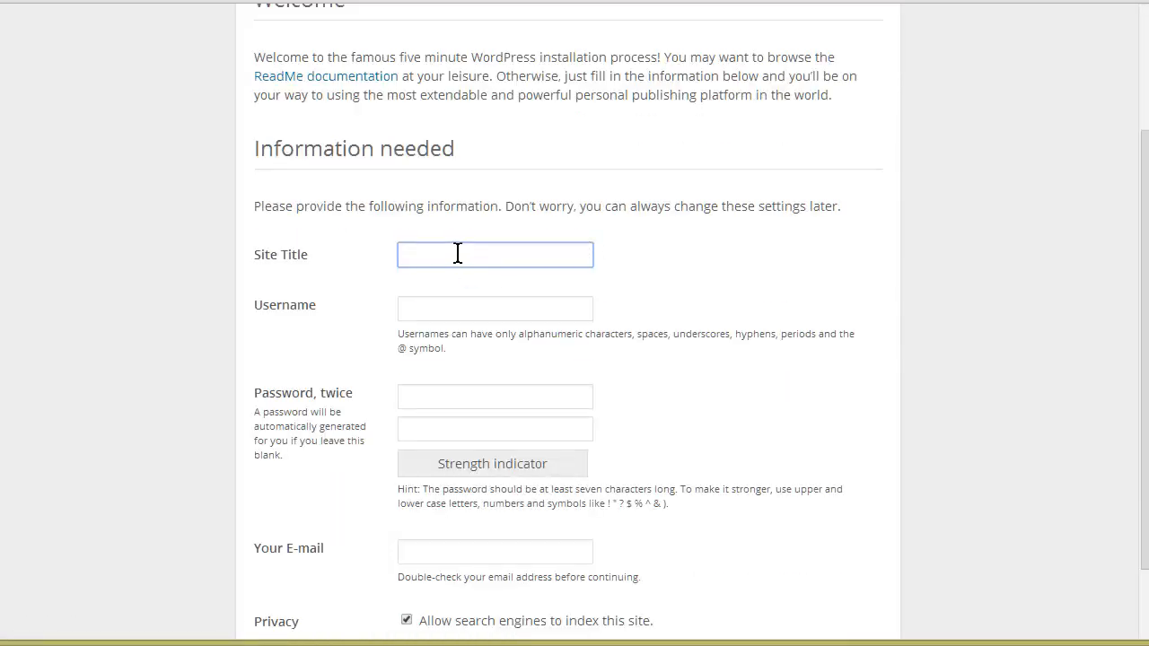
text(My  Download Store)
key(Tab)
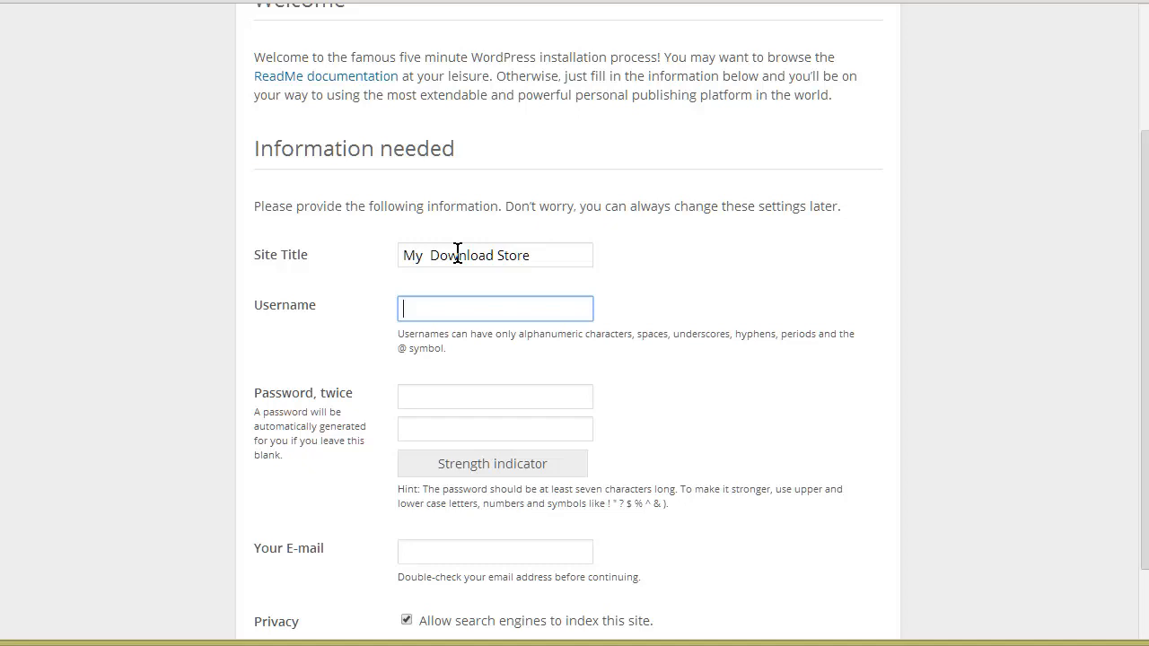
text(dstore)
key(Tab)
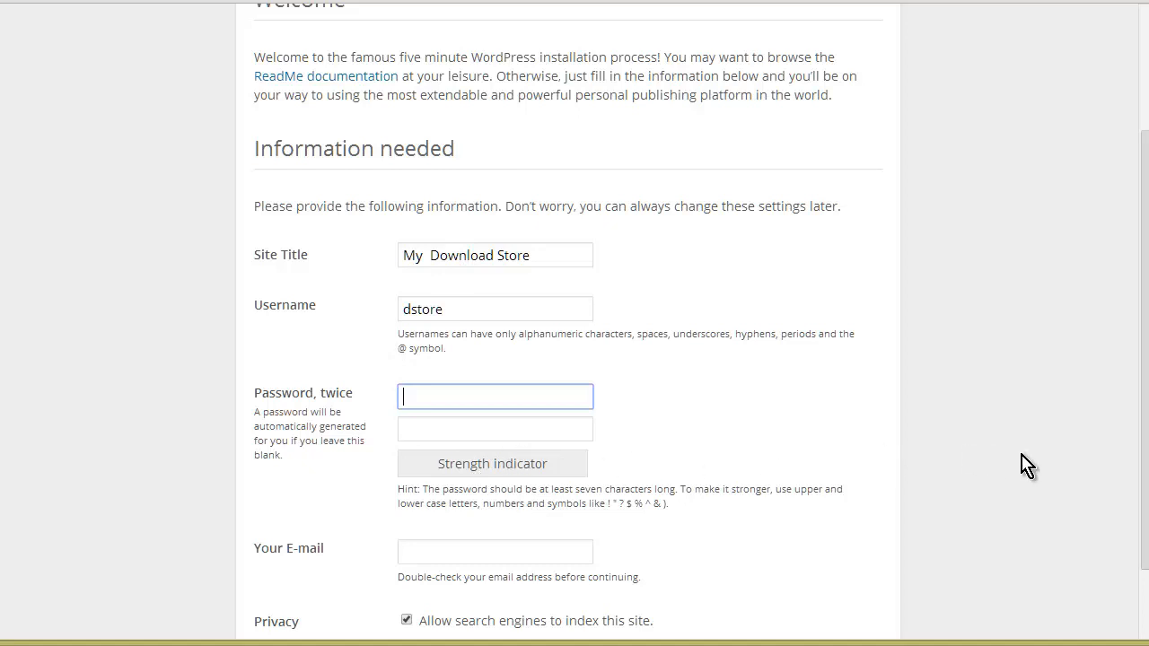
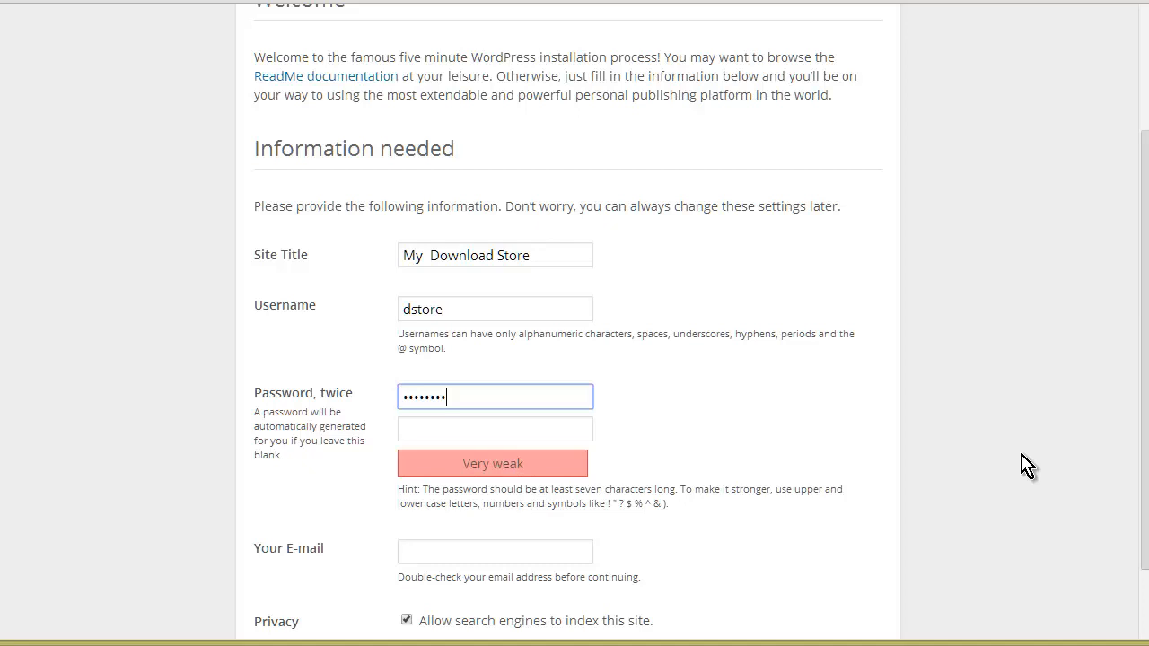
- Fill in the admin password fields and install WordPress
key(Tab)
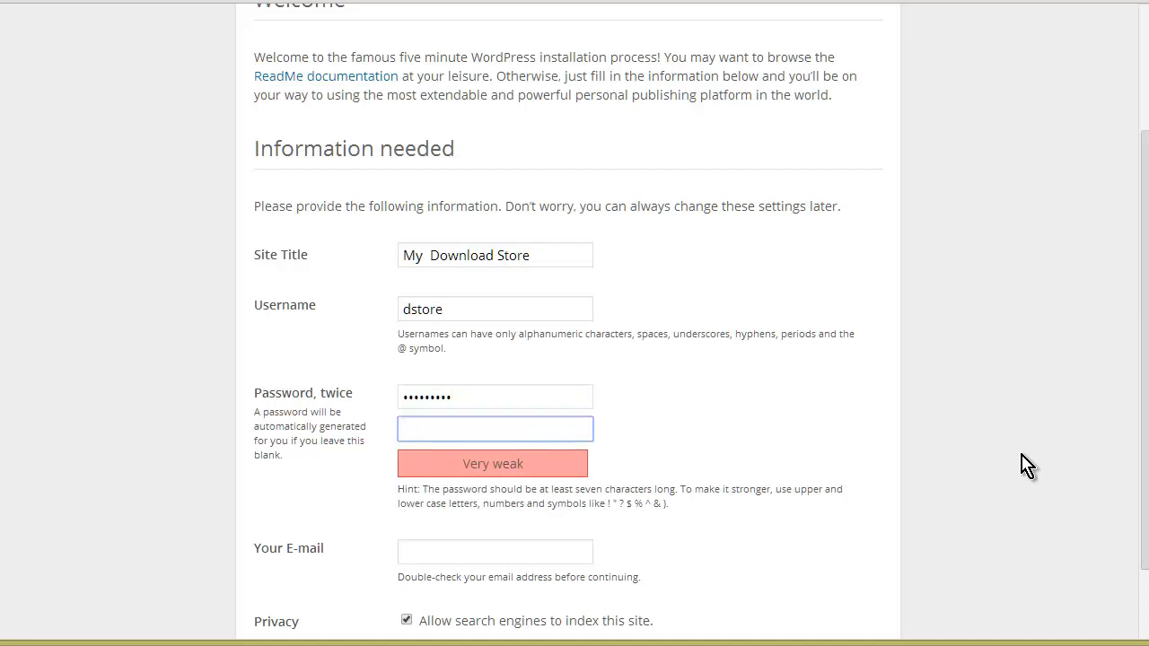
key(shift+Tab)
key(End)
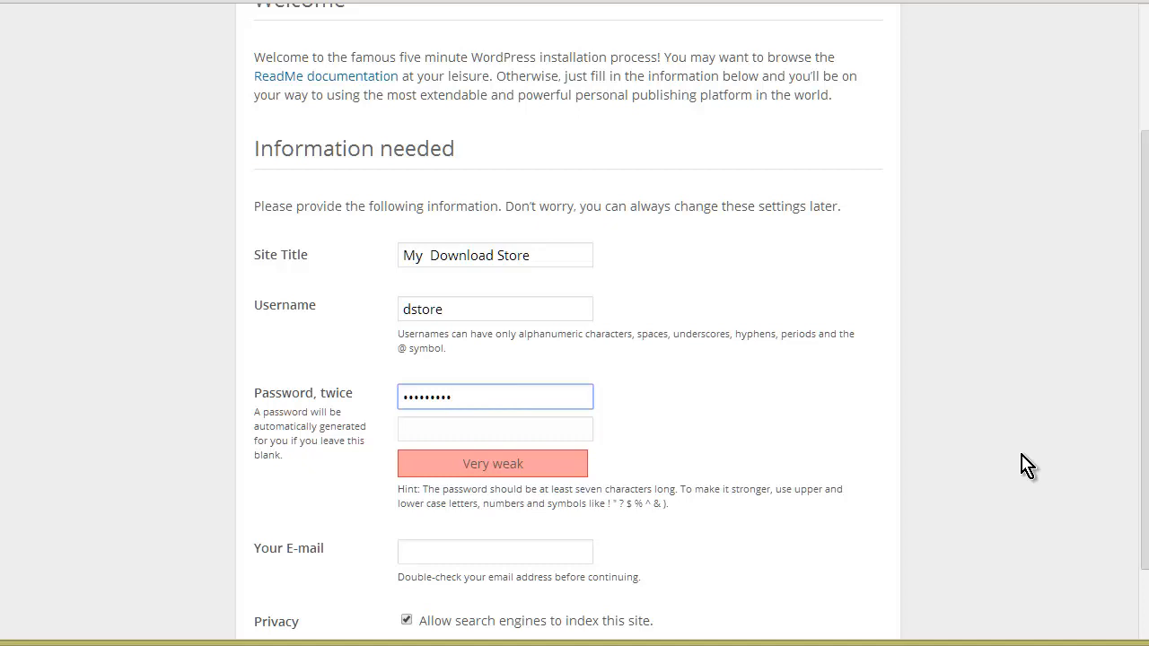
key(Tab)
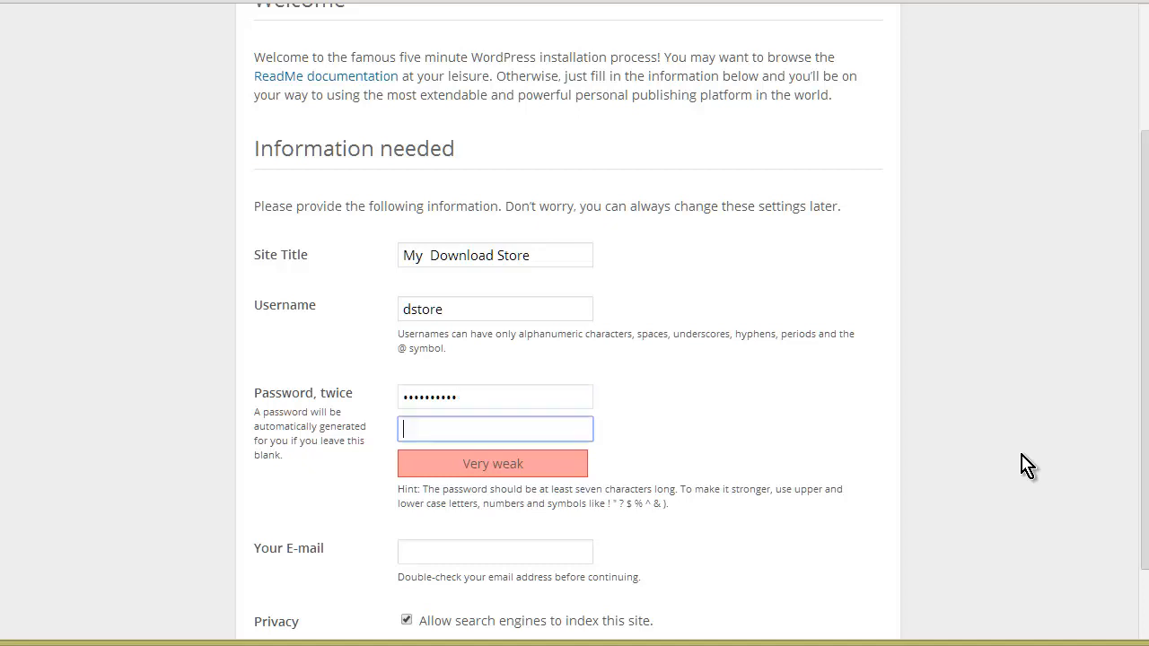
key(shift+Tab)
key(Tab)
key(shift+Tab)
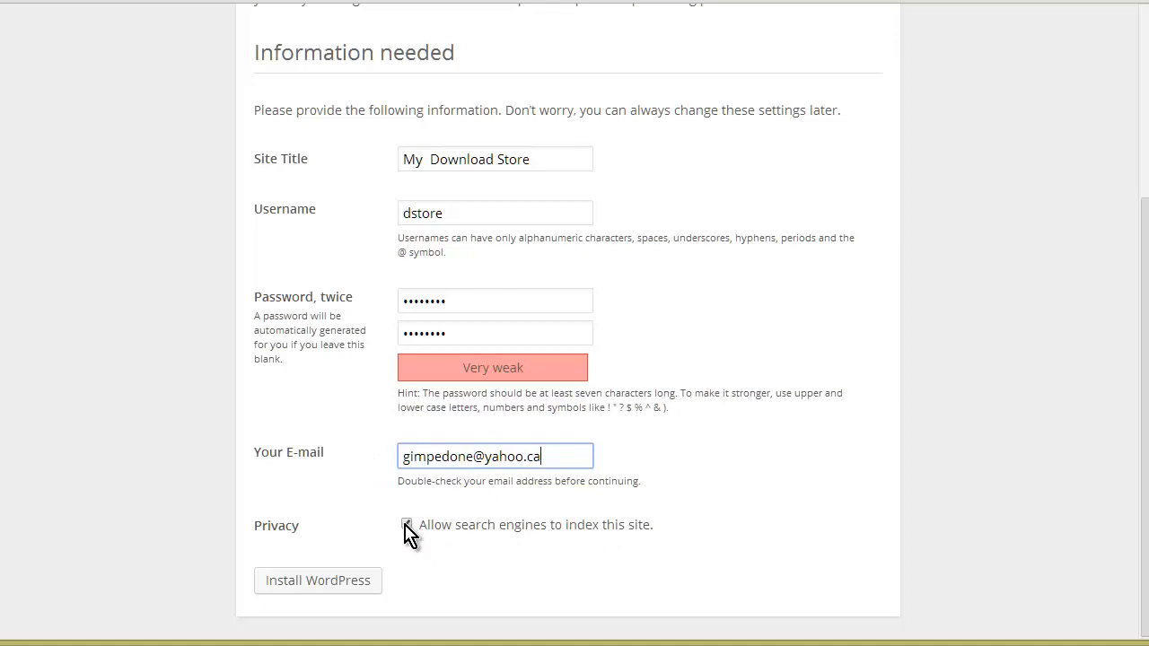
click(340, 585)
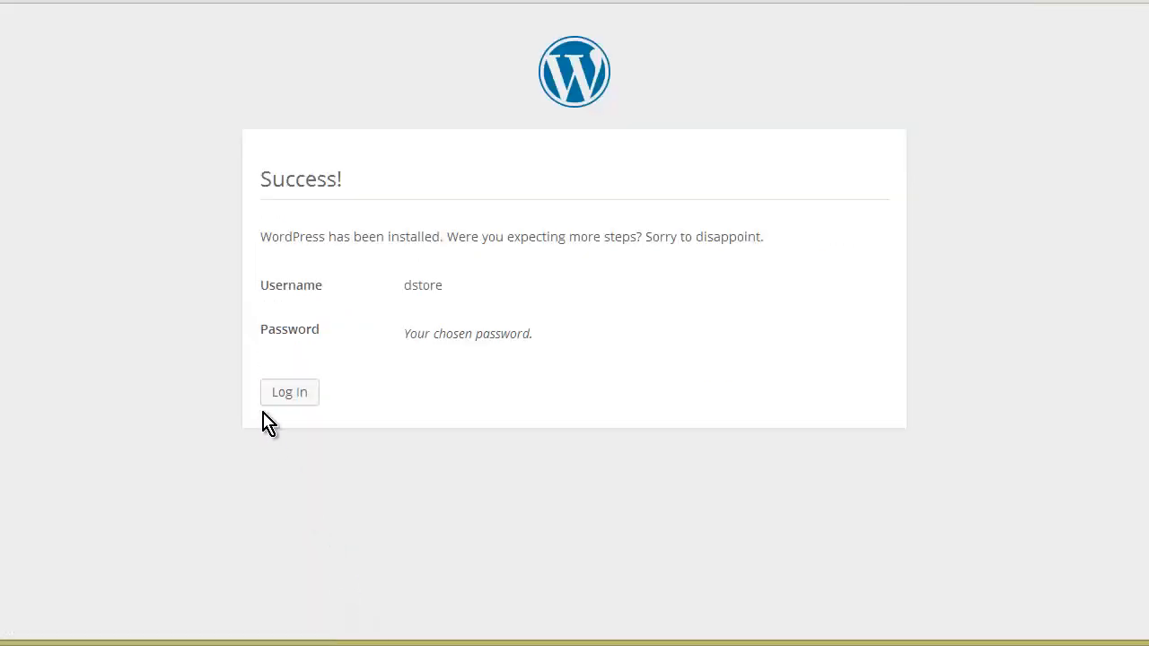
- Log in as dstore with the admin password, ticking Remember Me
click(305, 411)
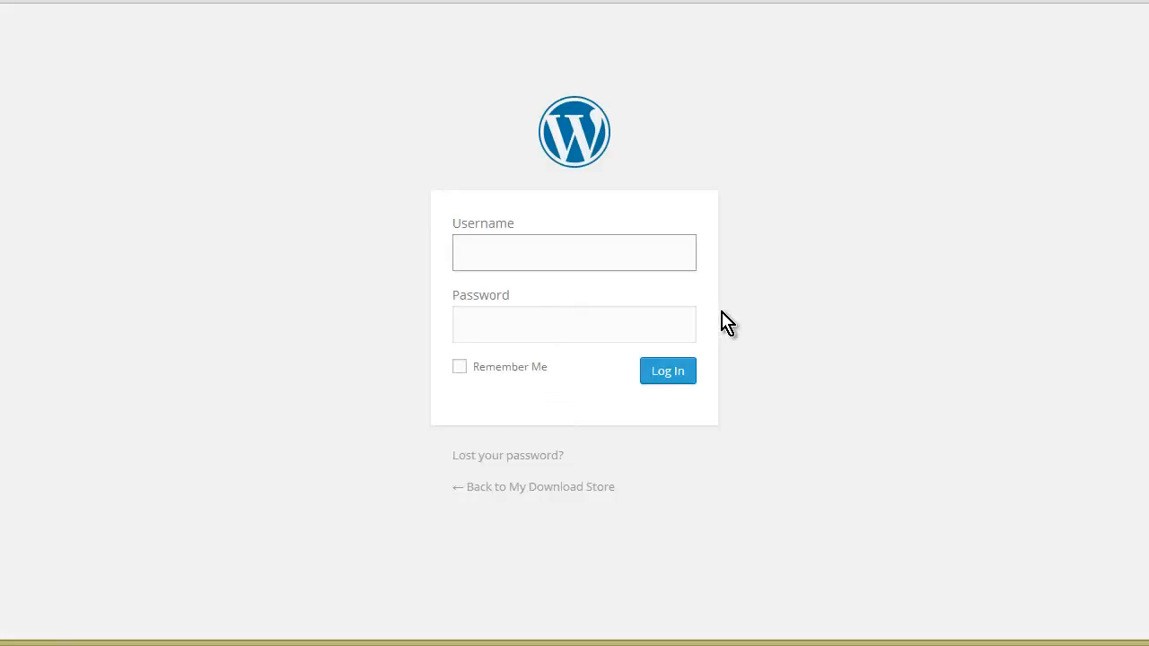
text(dstore)
key(Tab)
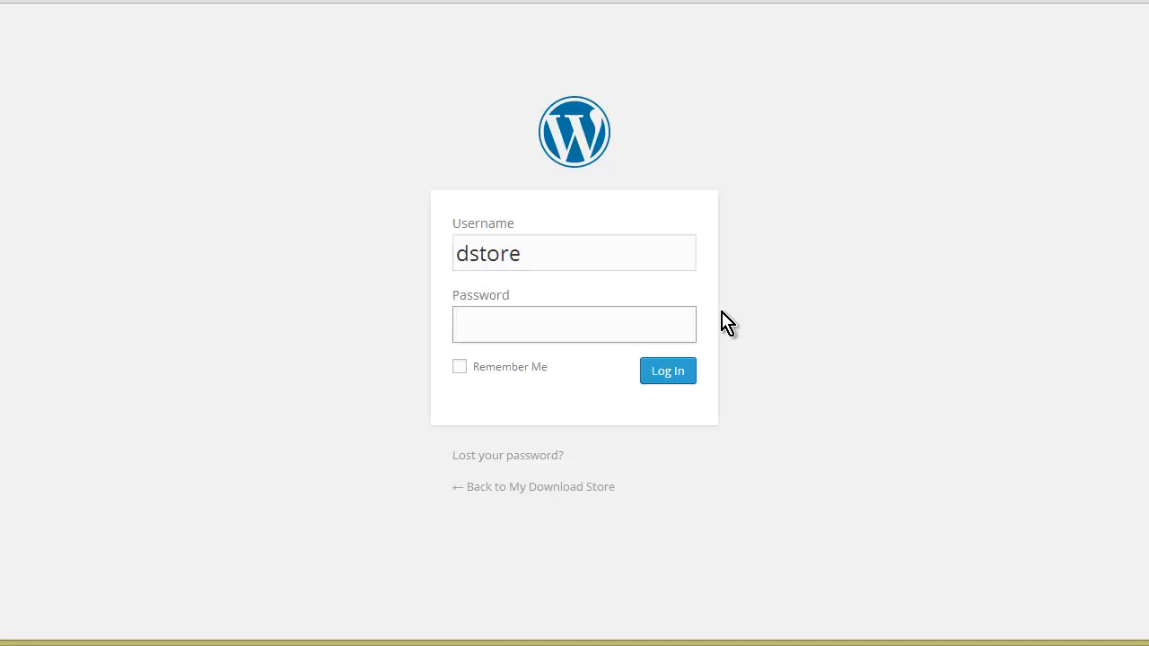
text(••••••••)
click(727, 324)
key(space)
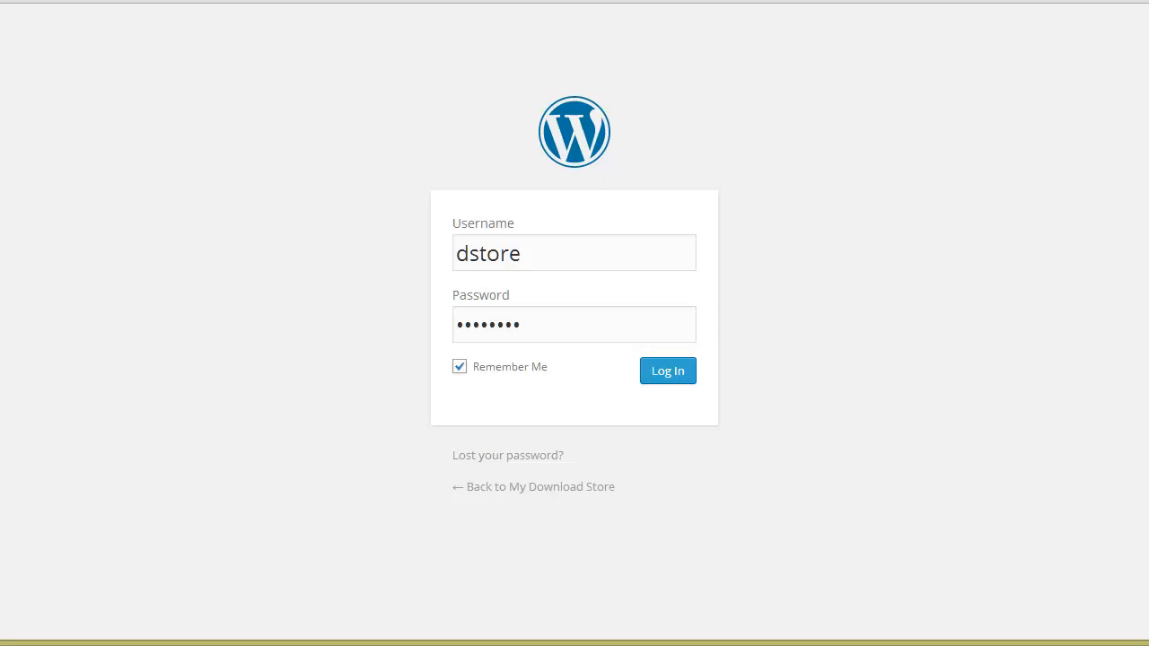
click(687, 375)
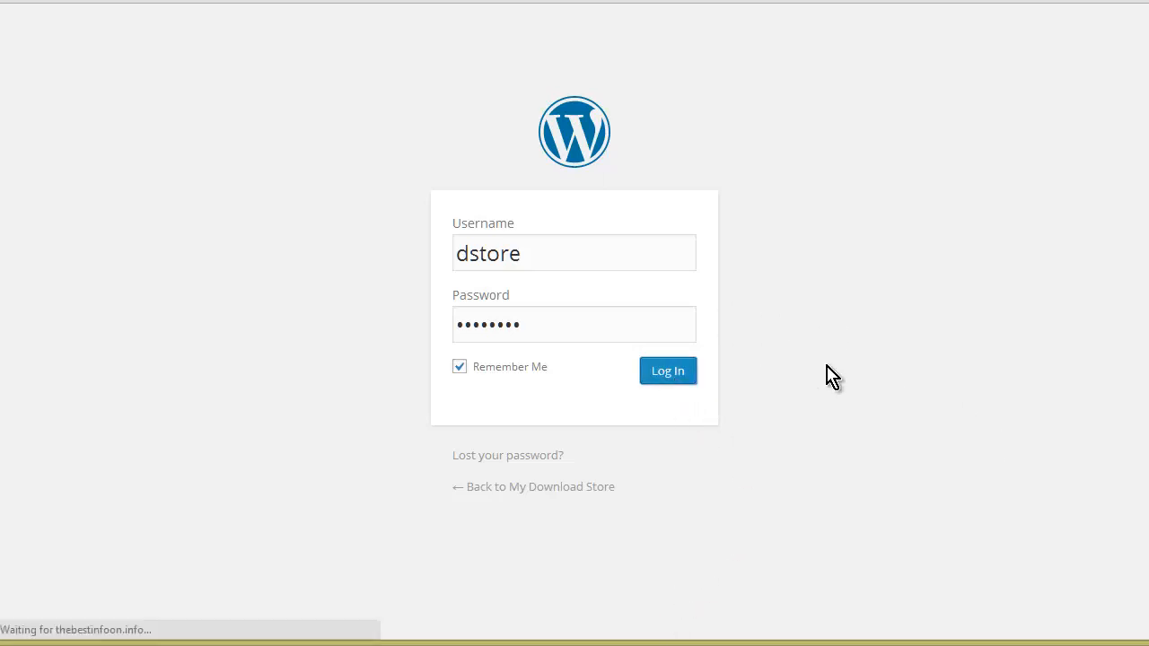